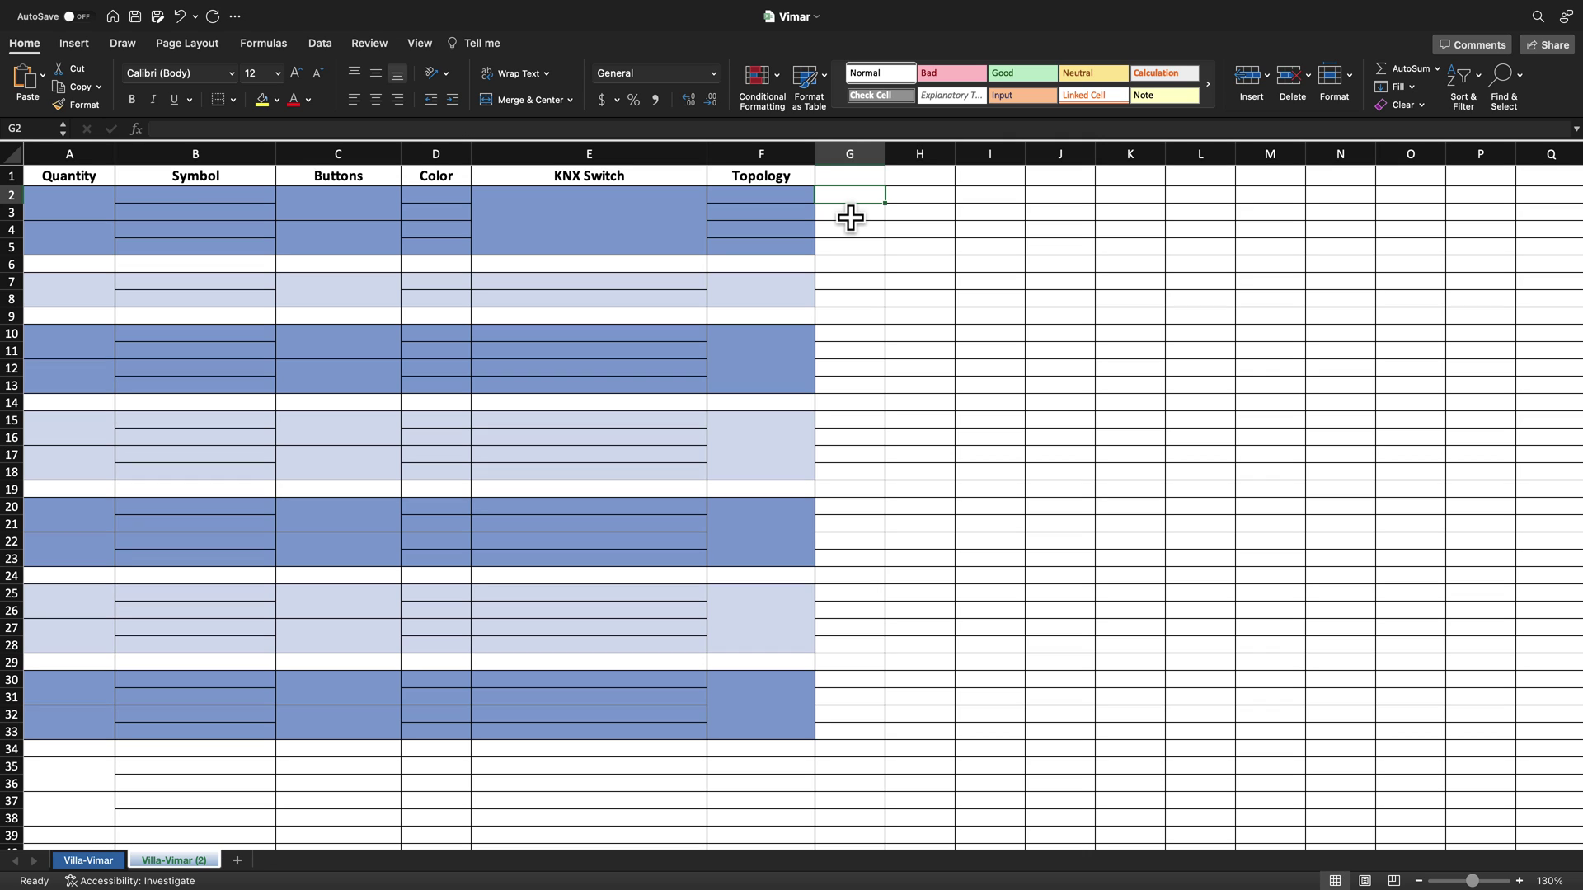
# Step: Enter 1 as the first pushbutton's quantity in cell A2, then go to the browser
pyautogui.click(73, 202)
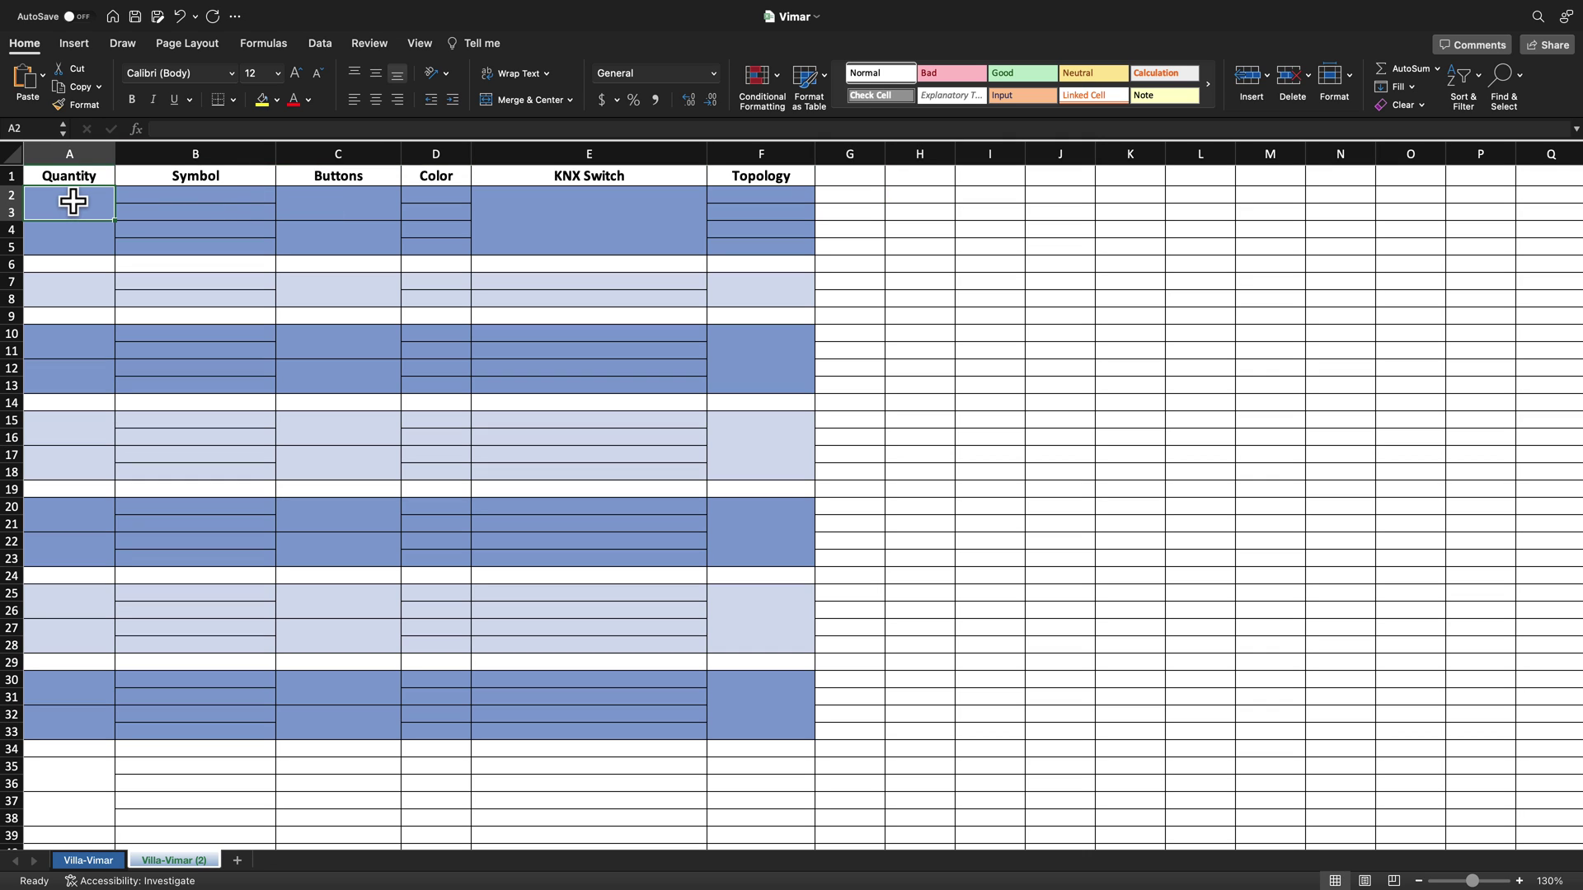
pyautogui.write('1')
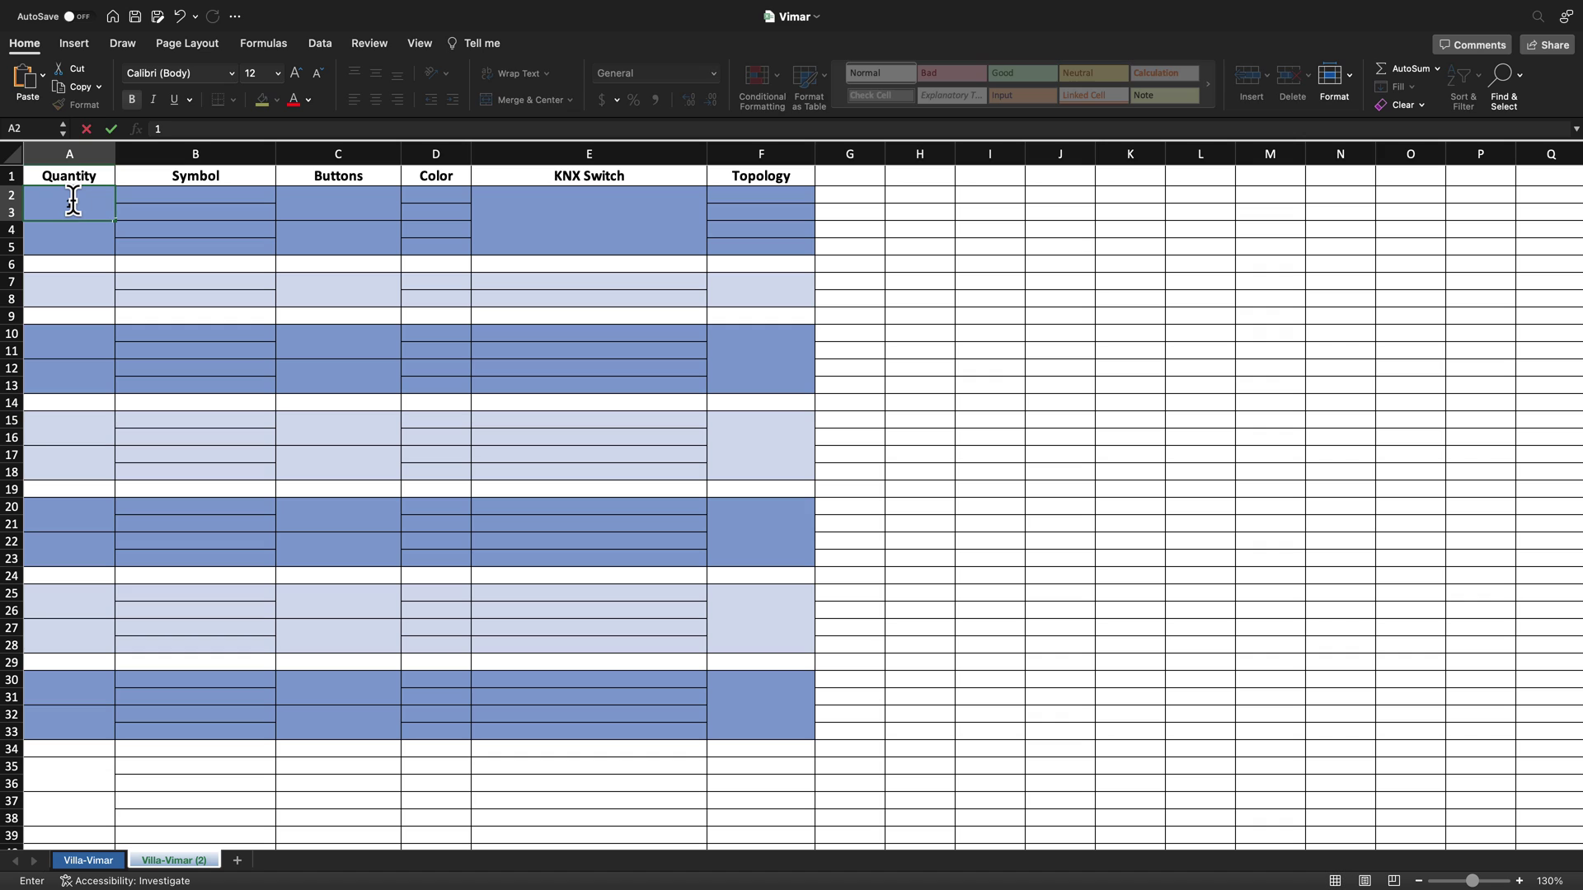
pyautogui.hotkey('ctrl', 'Left')
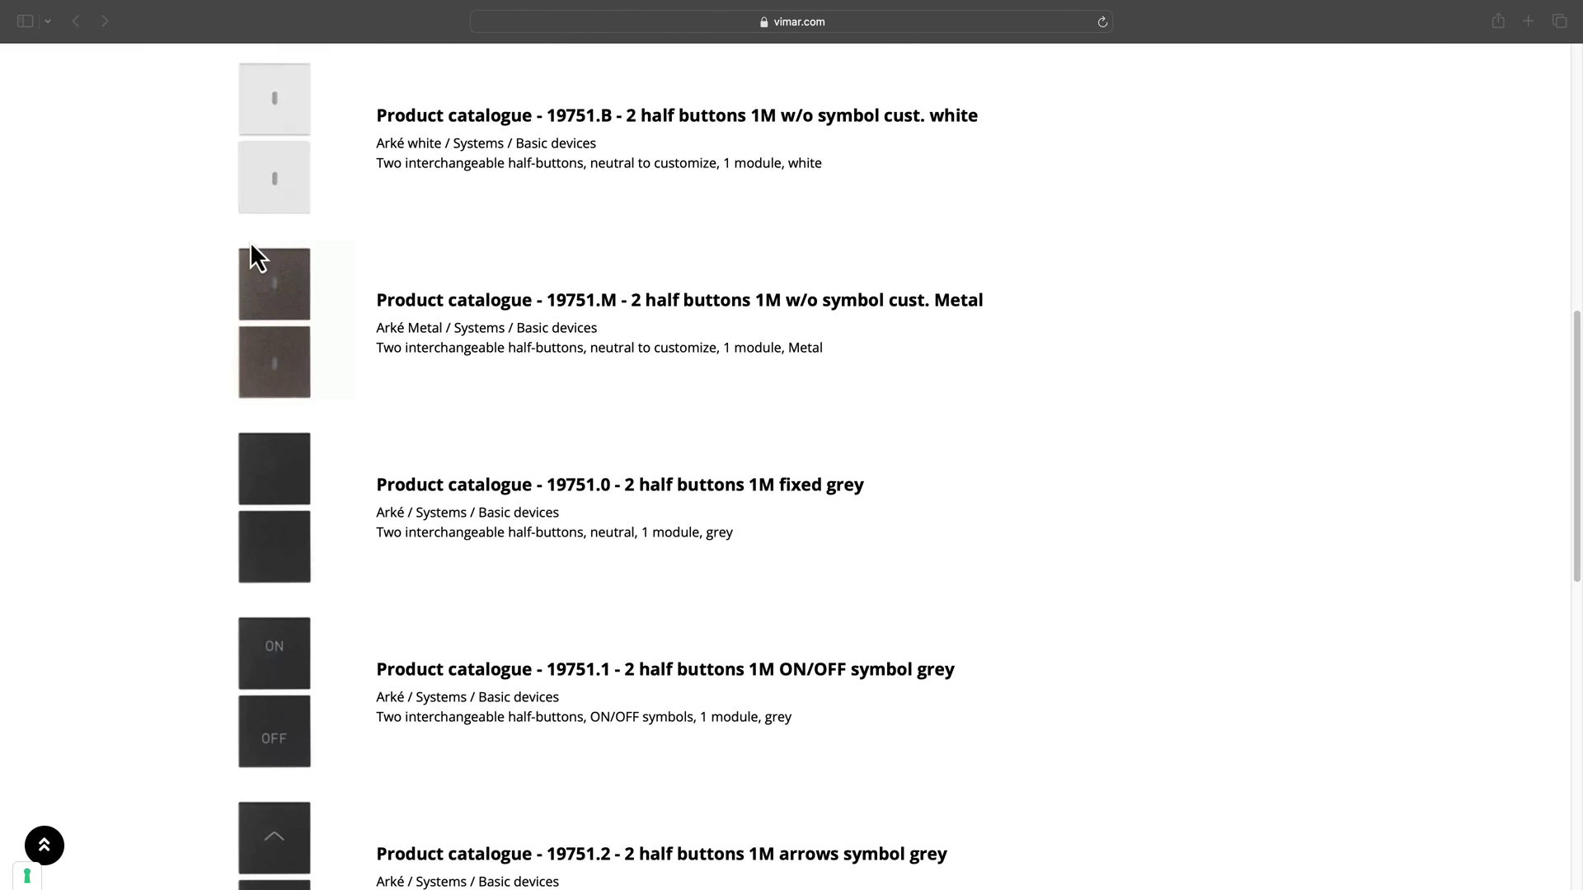
# Step: Browse the Vimar half-button catalogue and scroll the symbols library to the ARKÉ codes
pyautogui.moveTo(376, 163); pyautogui.dragTo(584, 169)
pyautogui.click(532, 201)
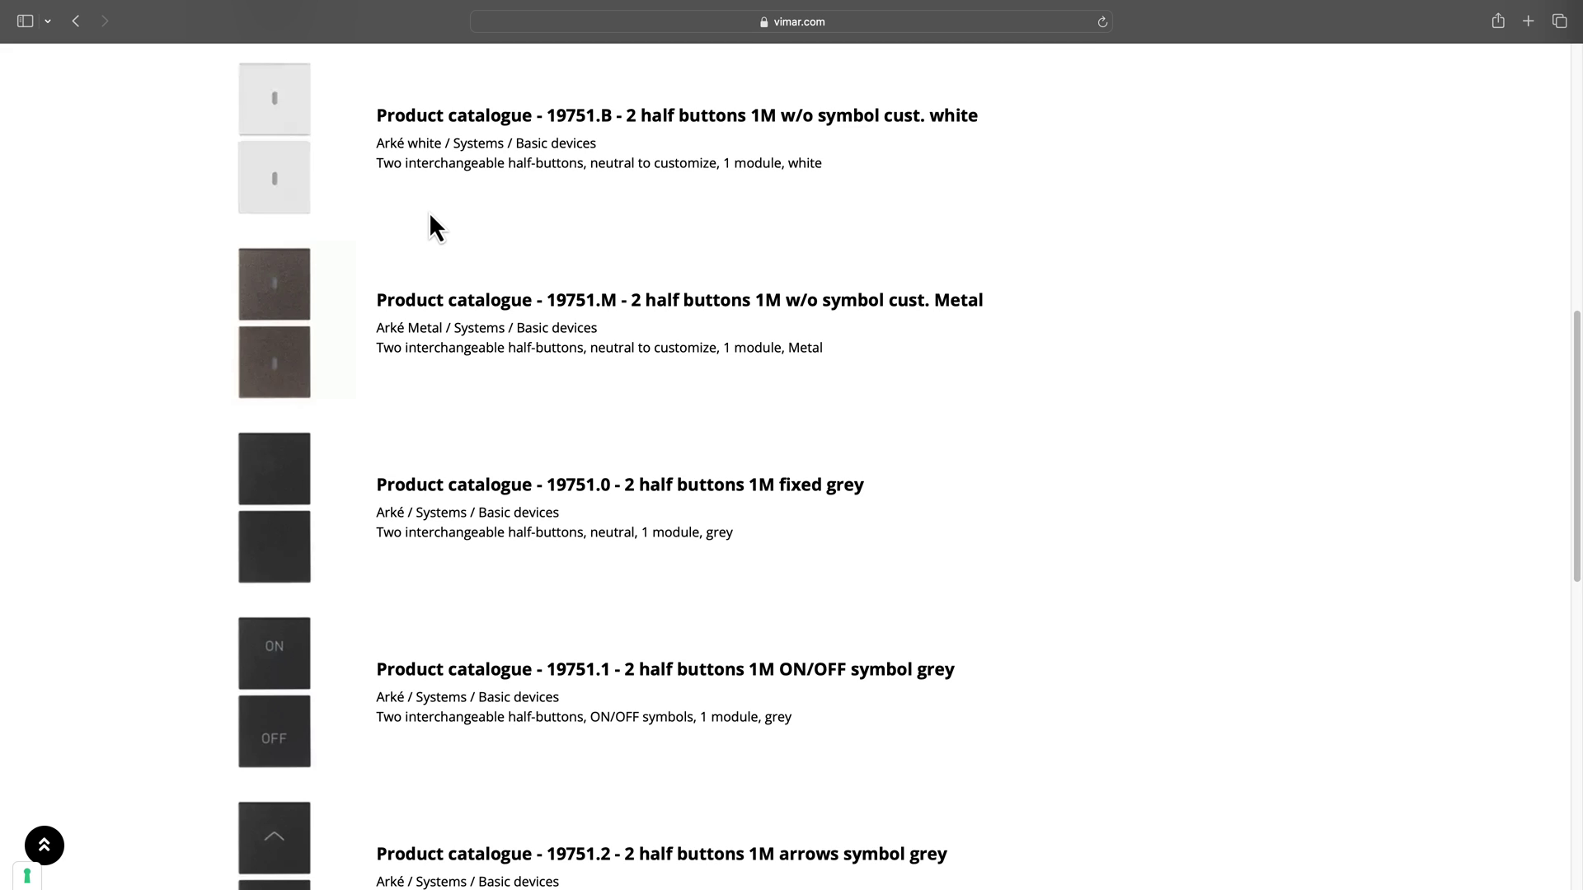
pyautogui.hotkey('ctrl', 'Left')
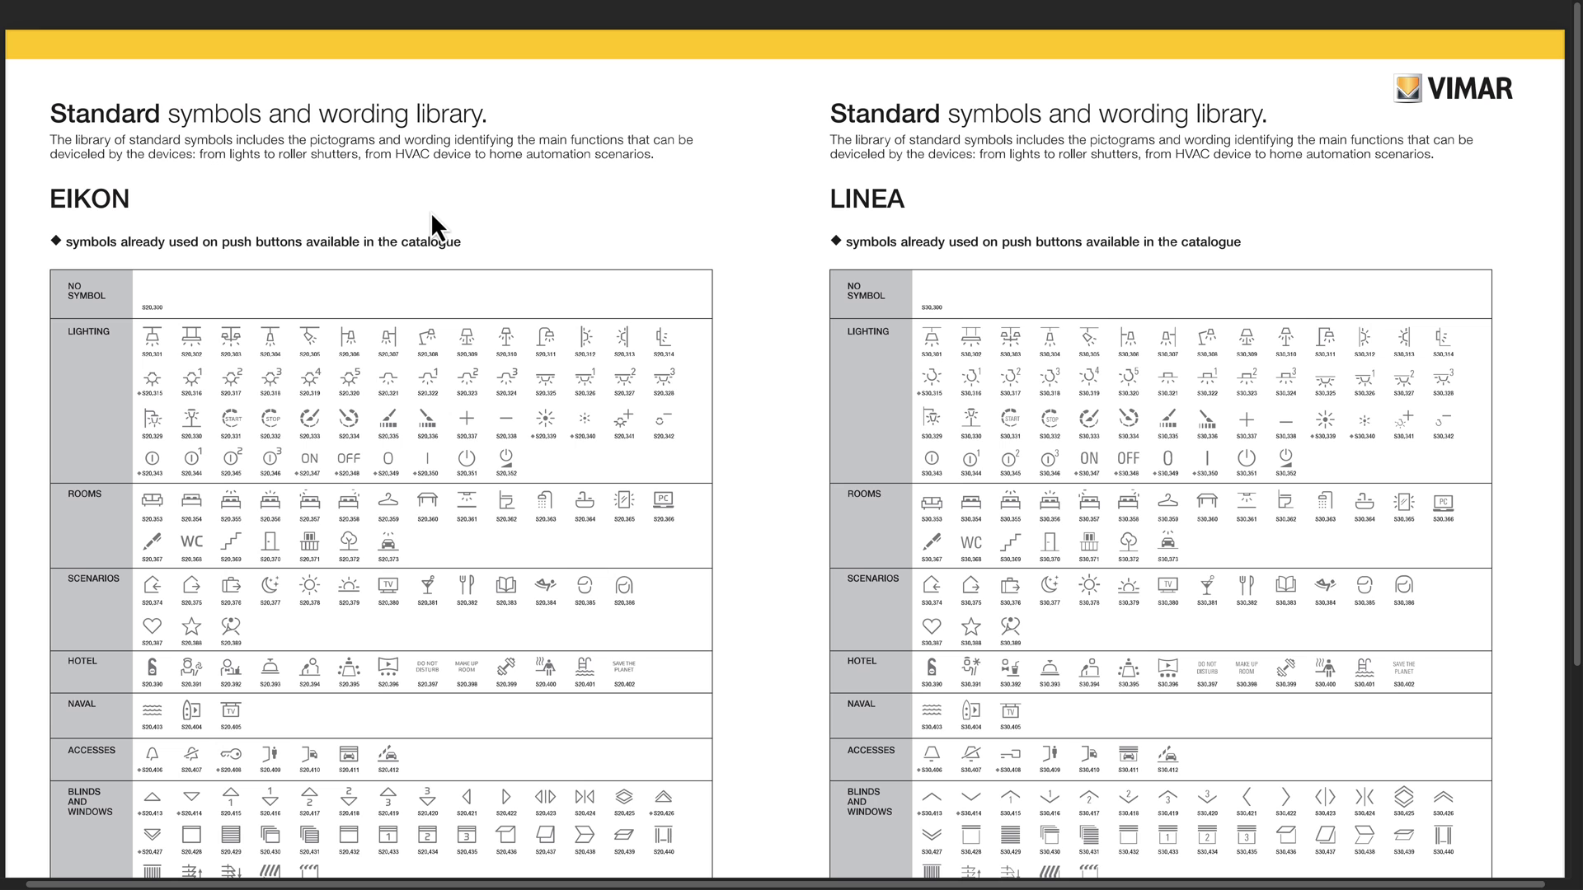
pyautogui.scroll(-5, 430, 211)
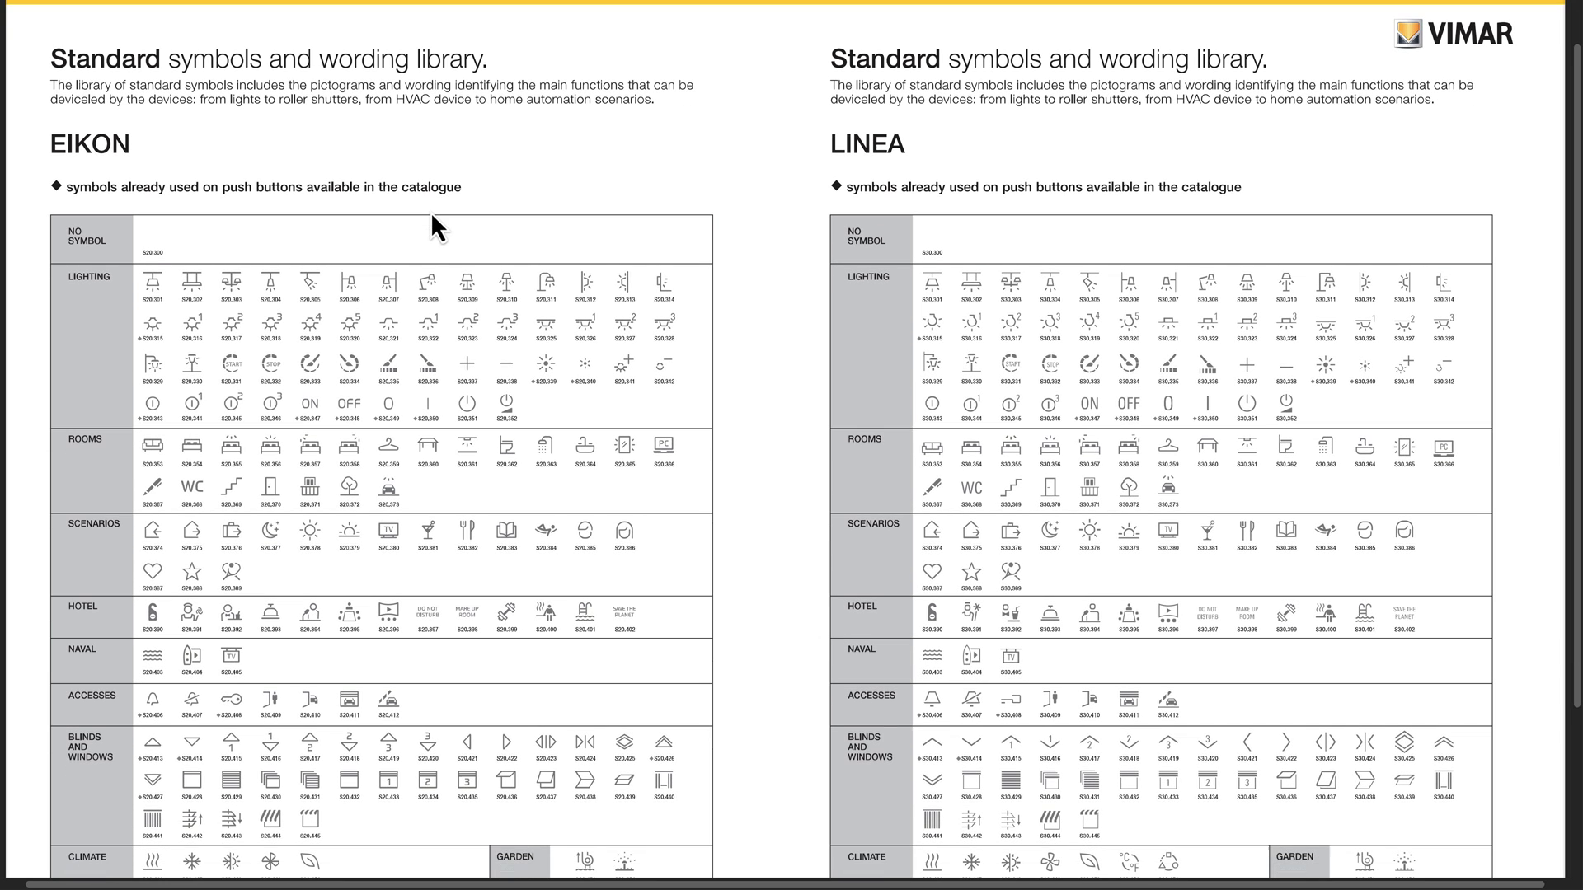
pyautogui.scroll(-10, 431, 211)
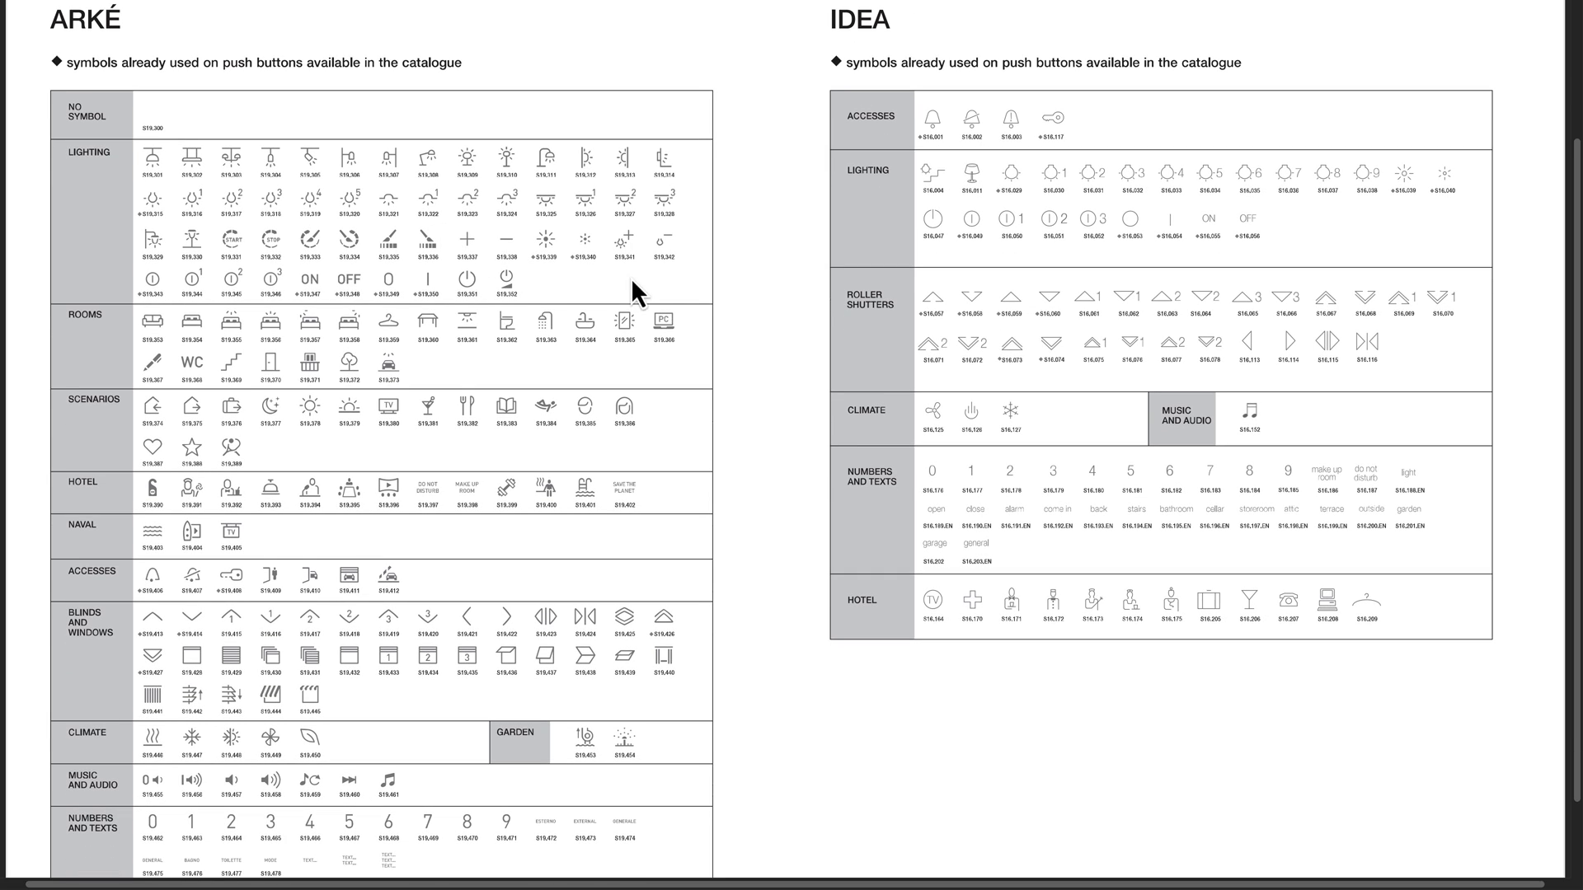
pyautogui.hotkey('ctrl', 'Left')
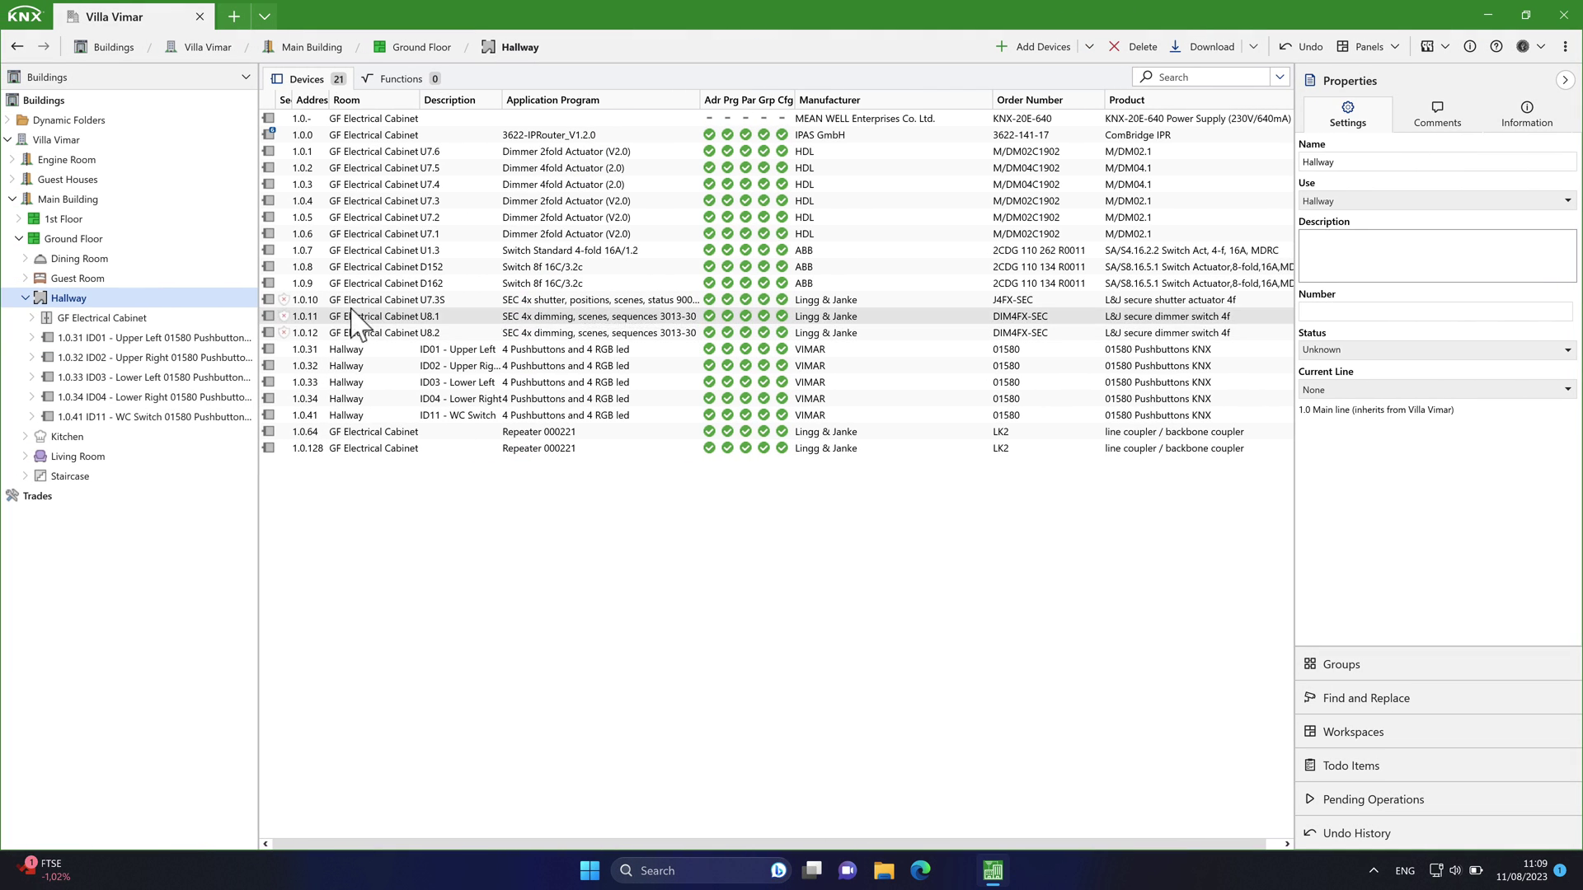
# Step: Confirm device 1.0.31's upper and lower left keys use scenes 1 and 2
pyautogui.click(175, 338)
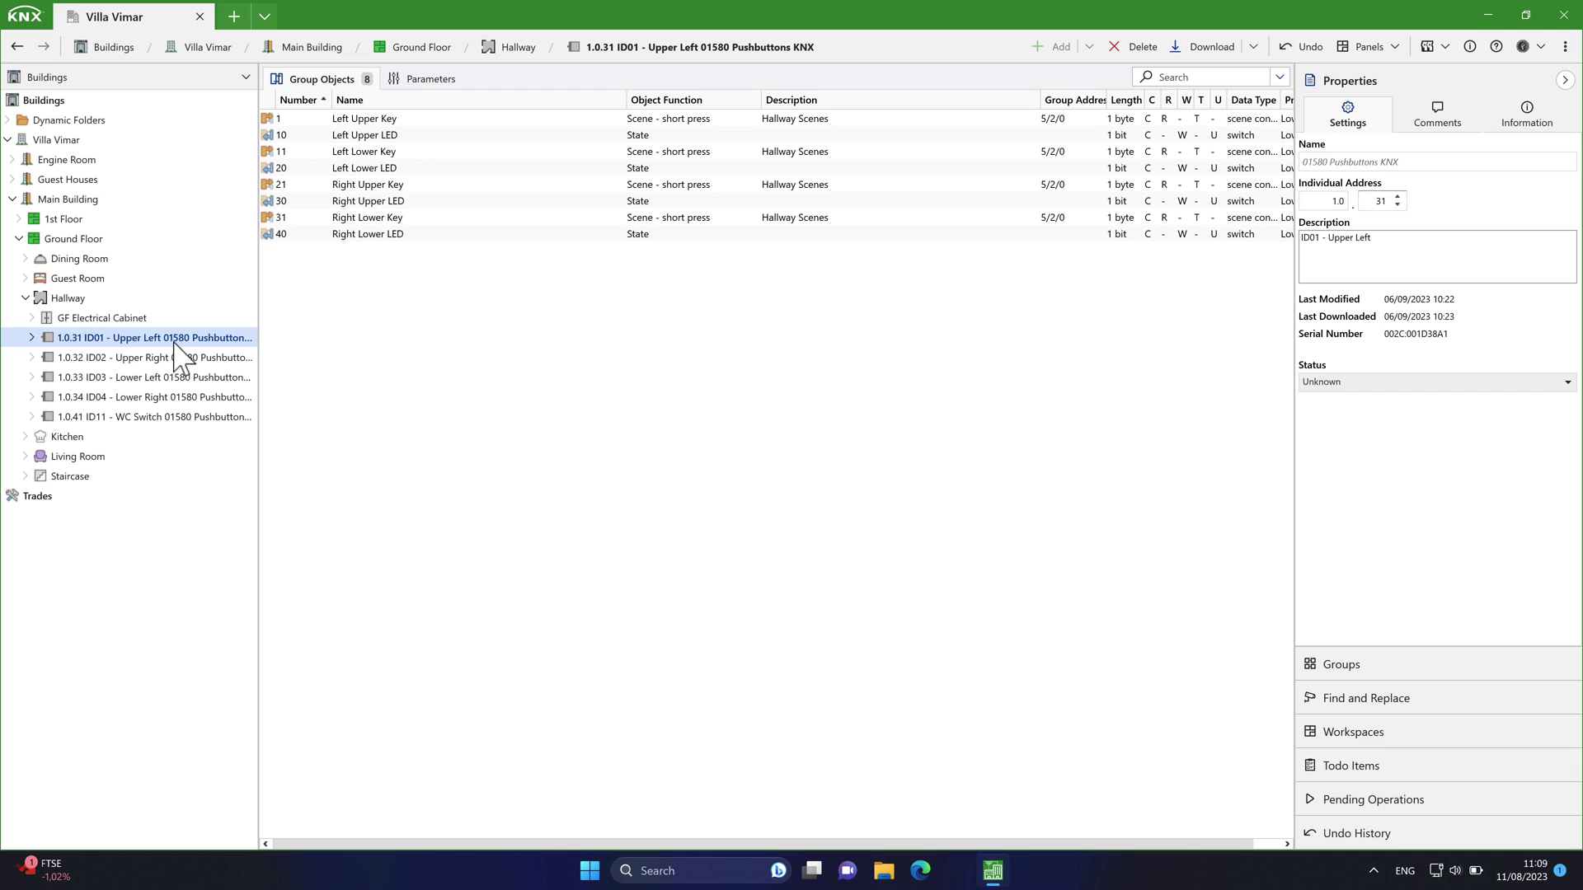
pyautogui.click(427, 79)
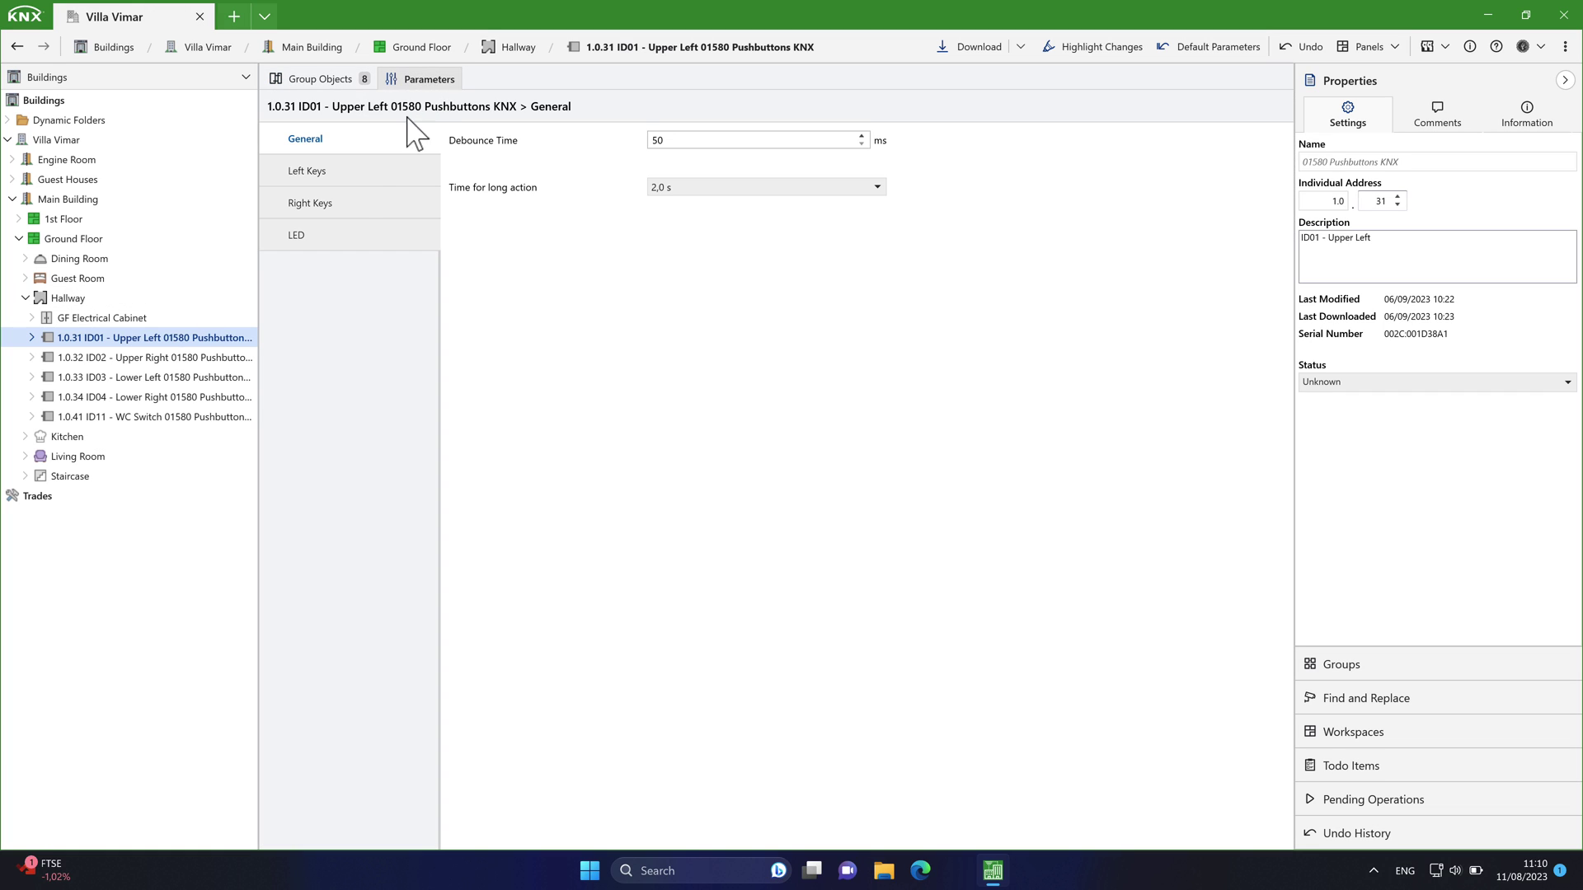
pyautogui.click(348, 183)
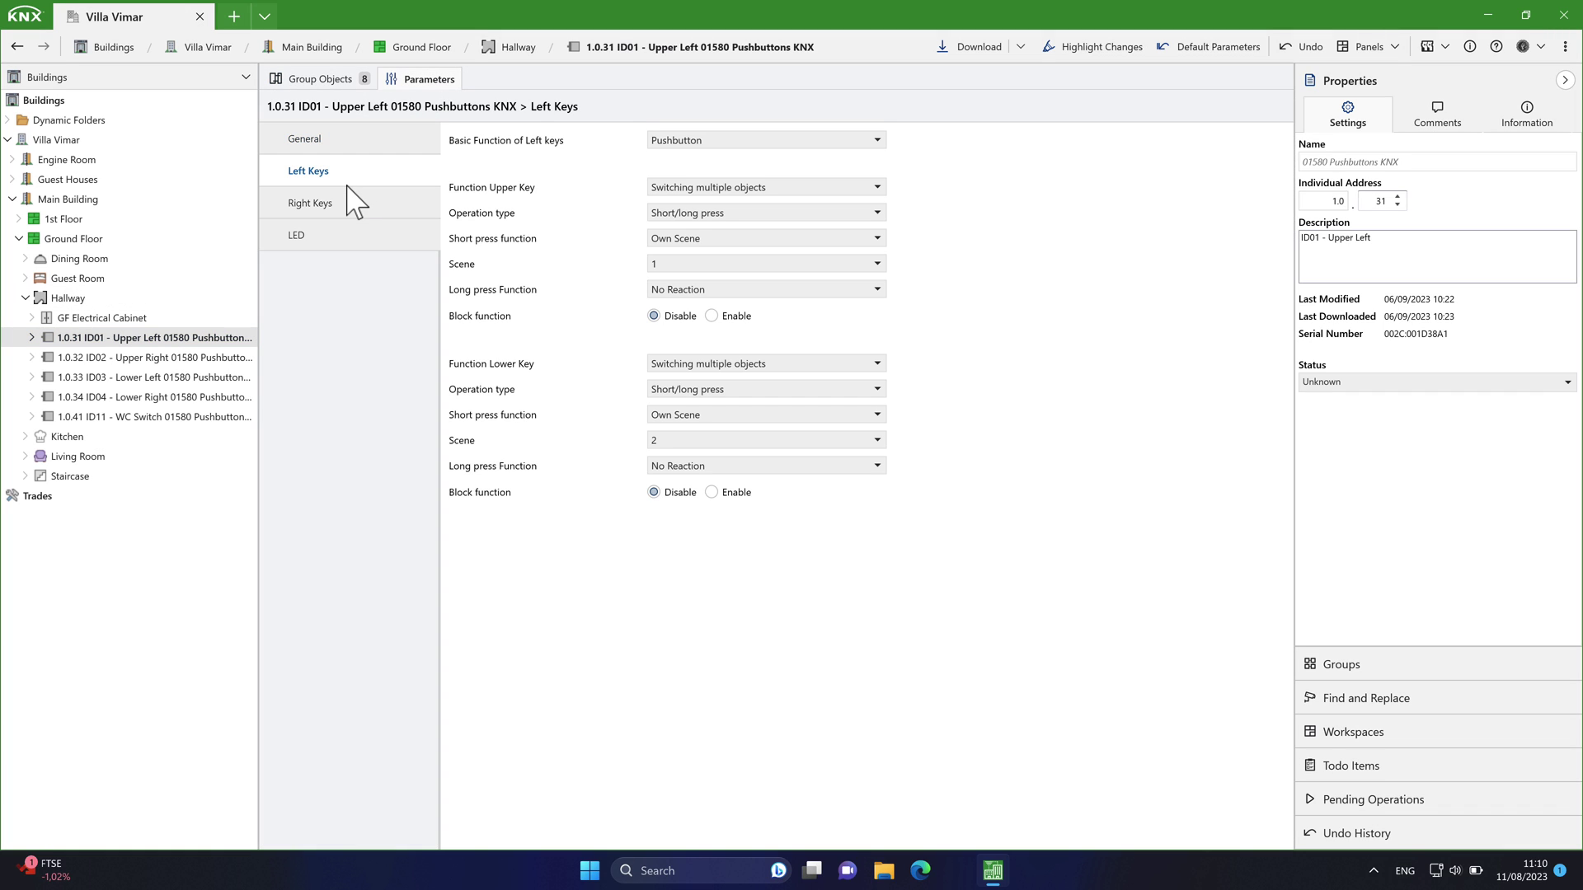
pyautogui.click(759, 263)
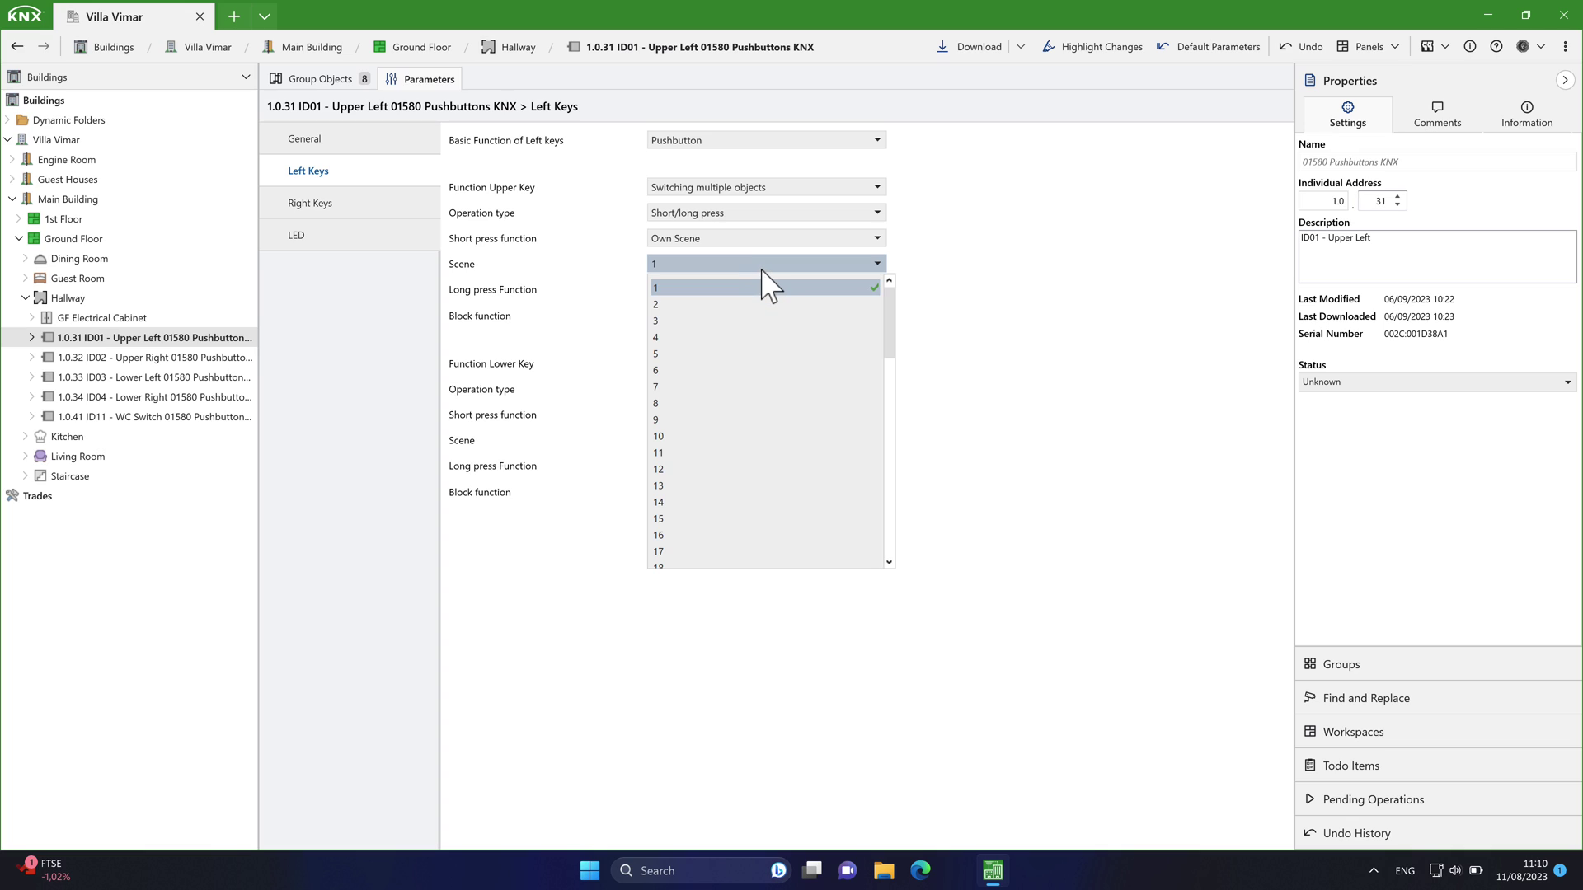
pyautogui.click(760, 280)
pyautogui.click(719, 442)
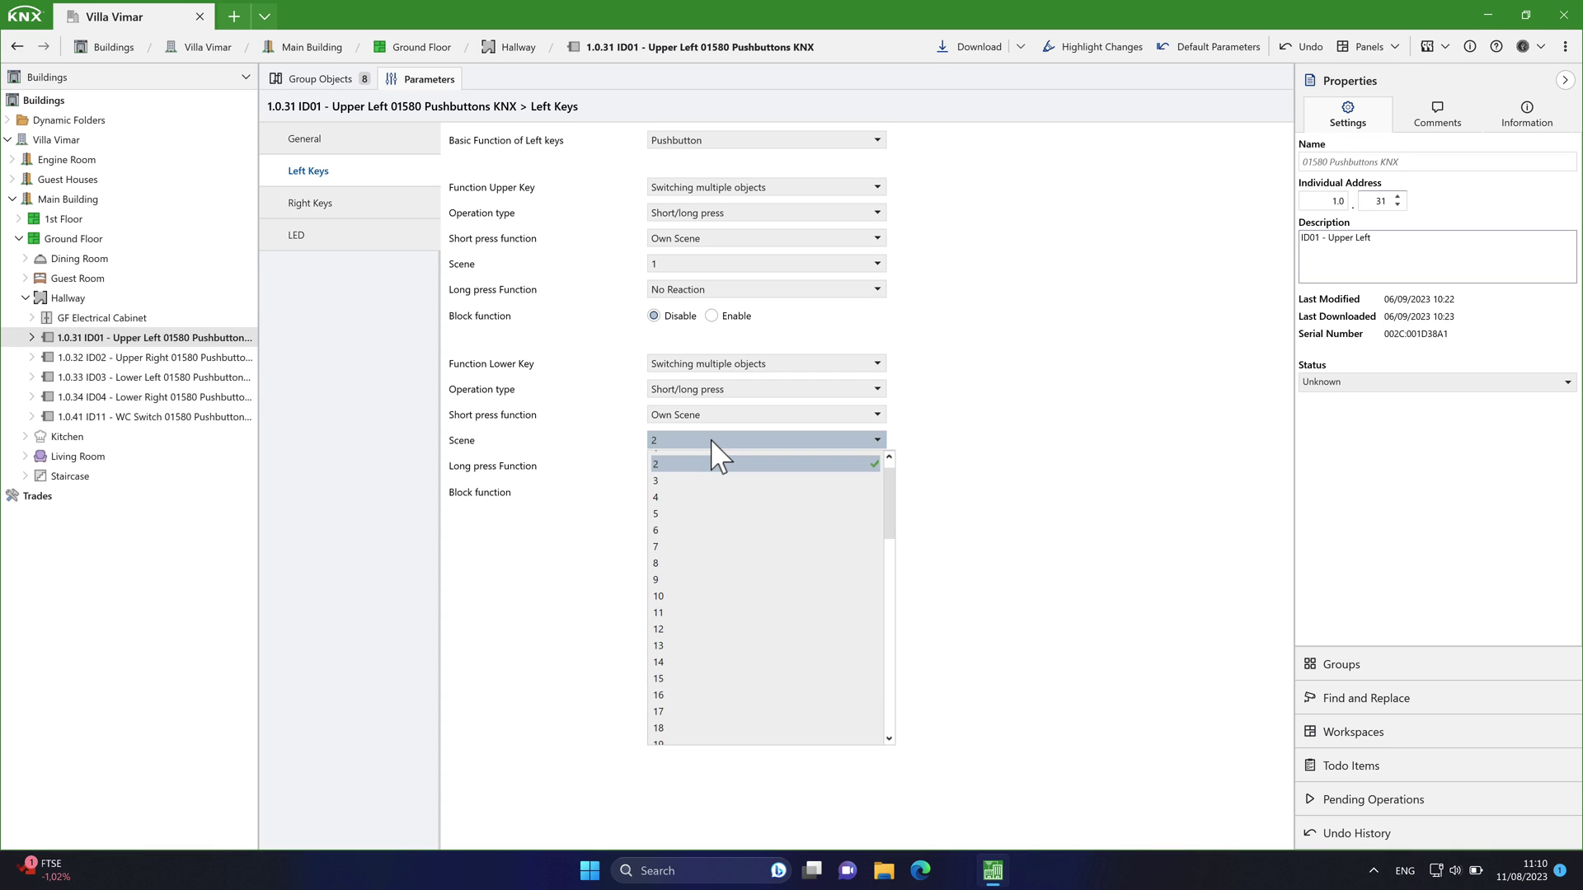
pyautogui.click(719, 462)
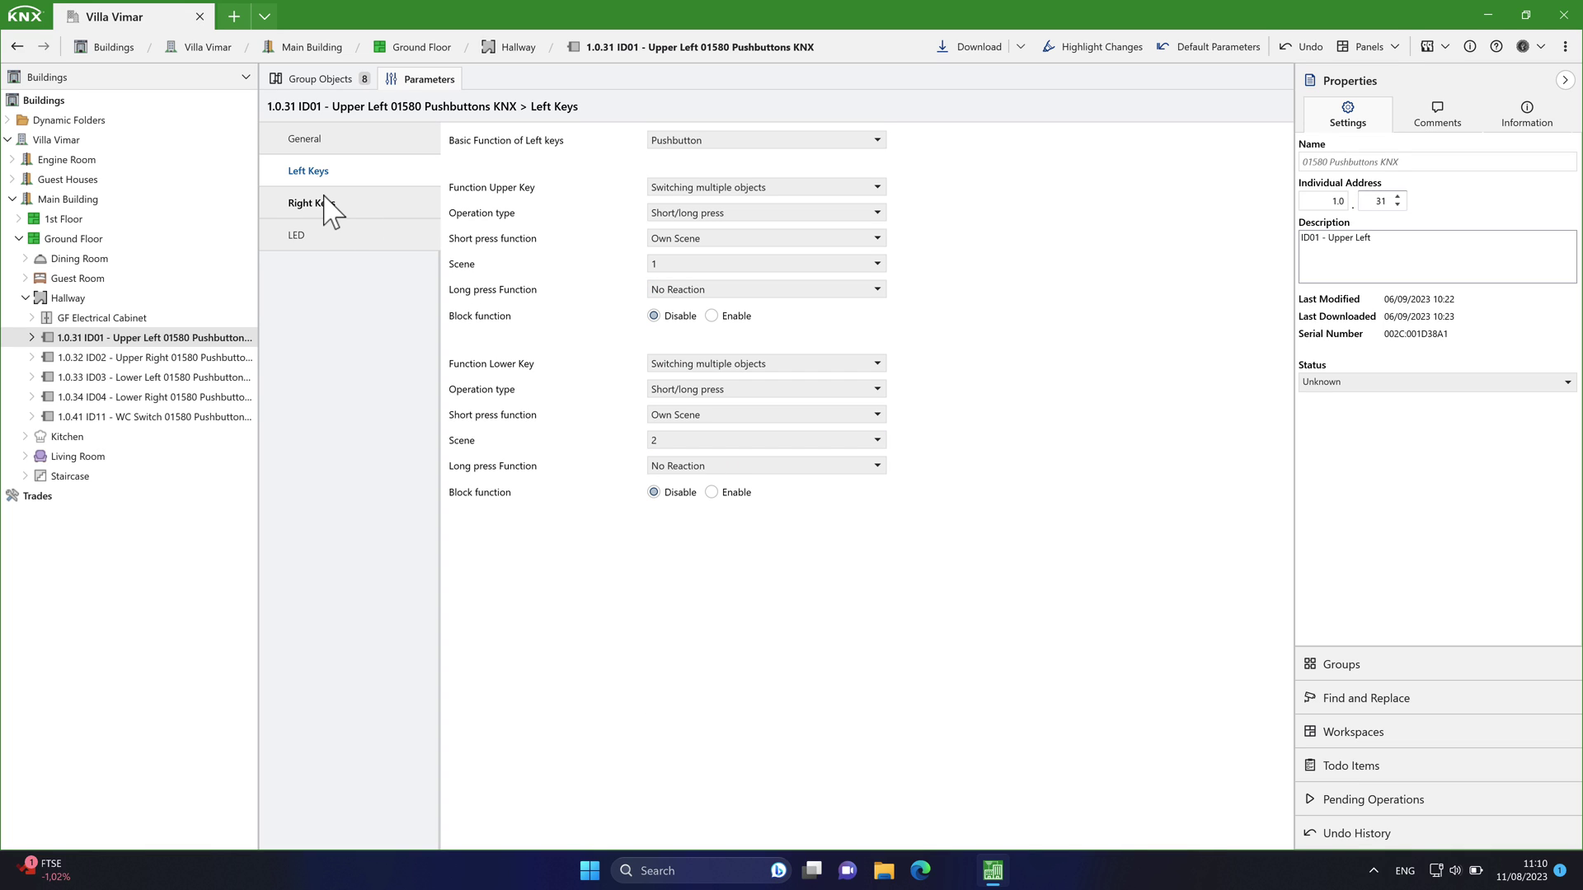
# Step: Confirm its upper and lower right keys use scenes 3 and 4, then view group objects
pyautogui.click(326, 206)
pyautogui.click(716, 265)
pyautogui.click(717, 270)
pyautogui.click(719, 441)
pyautogui.click(724, 462)
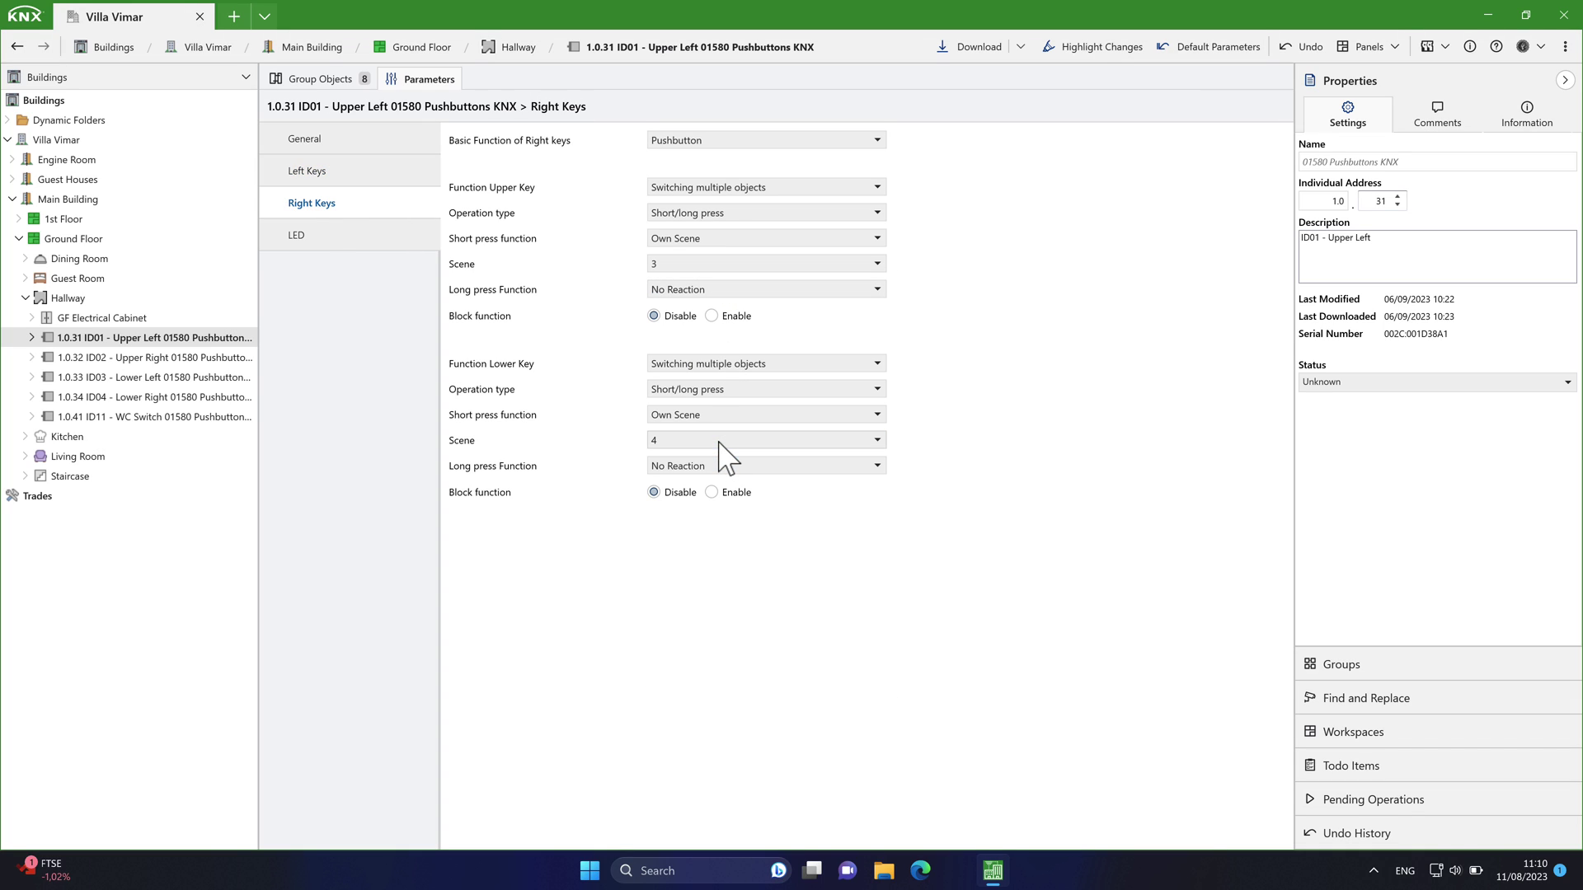
pyautogui.click(309, 79)
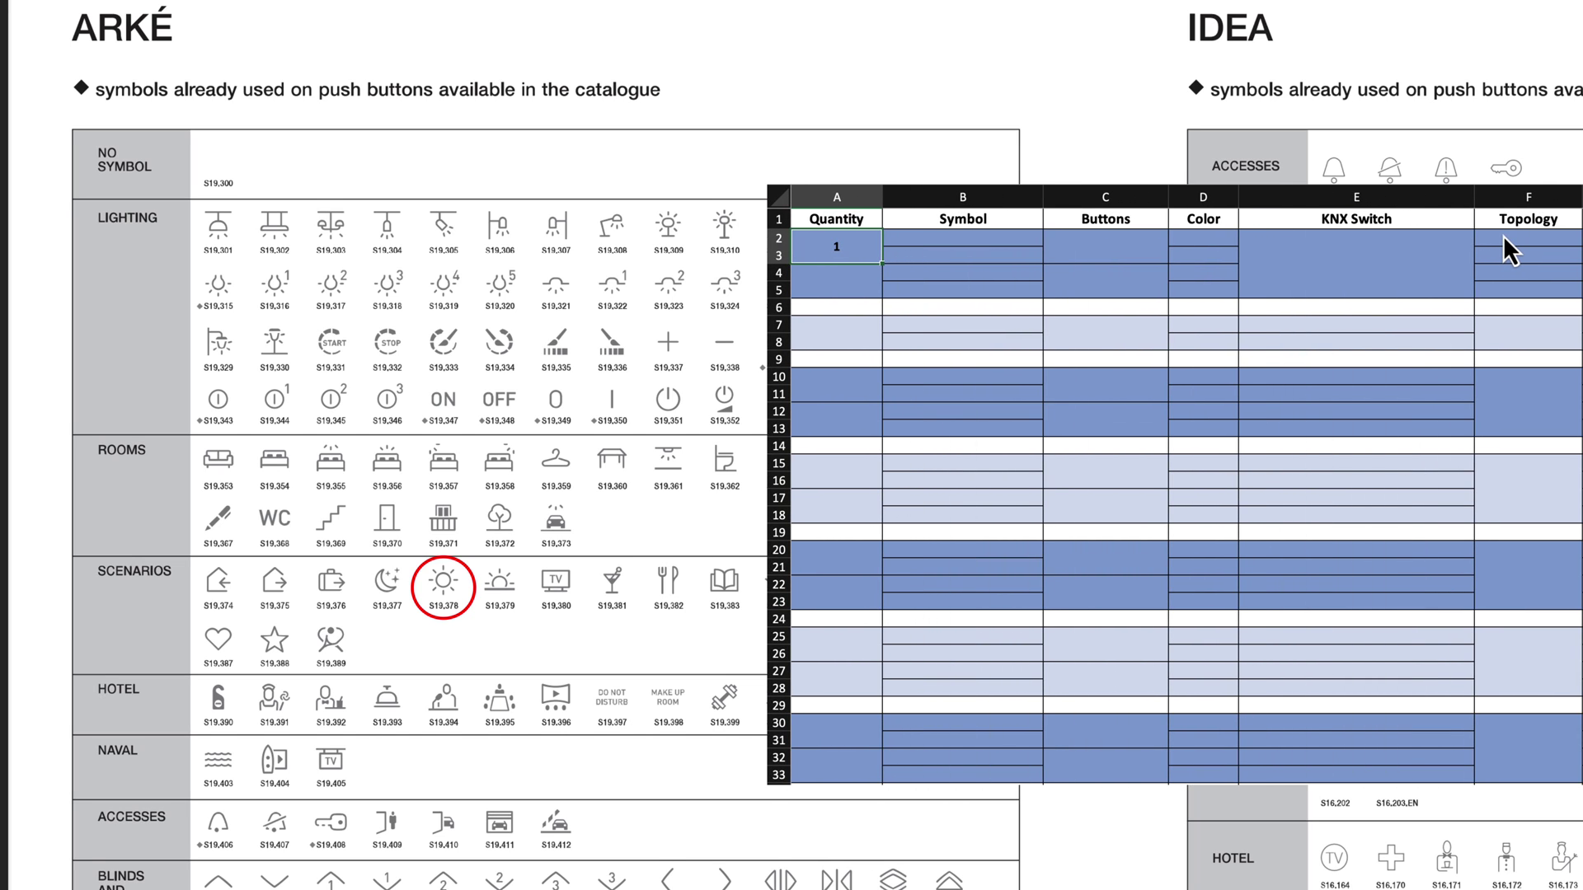
# Step: Fill row 2 with symbol S19.378, colour White and topology Upper Left
pyautogui.press('Tab')
pyautogui.write('S19.378')
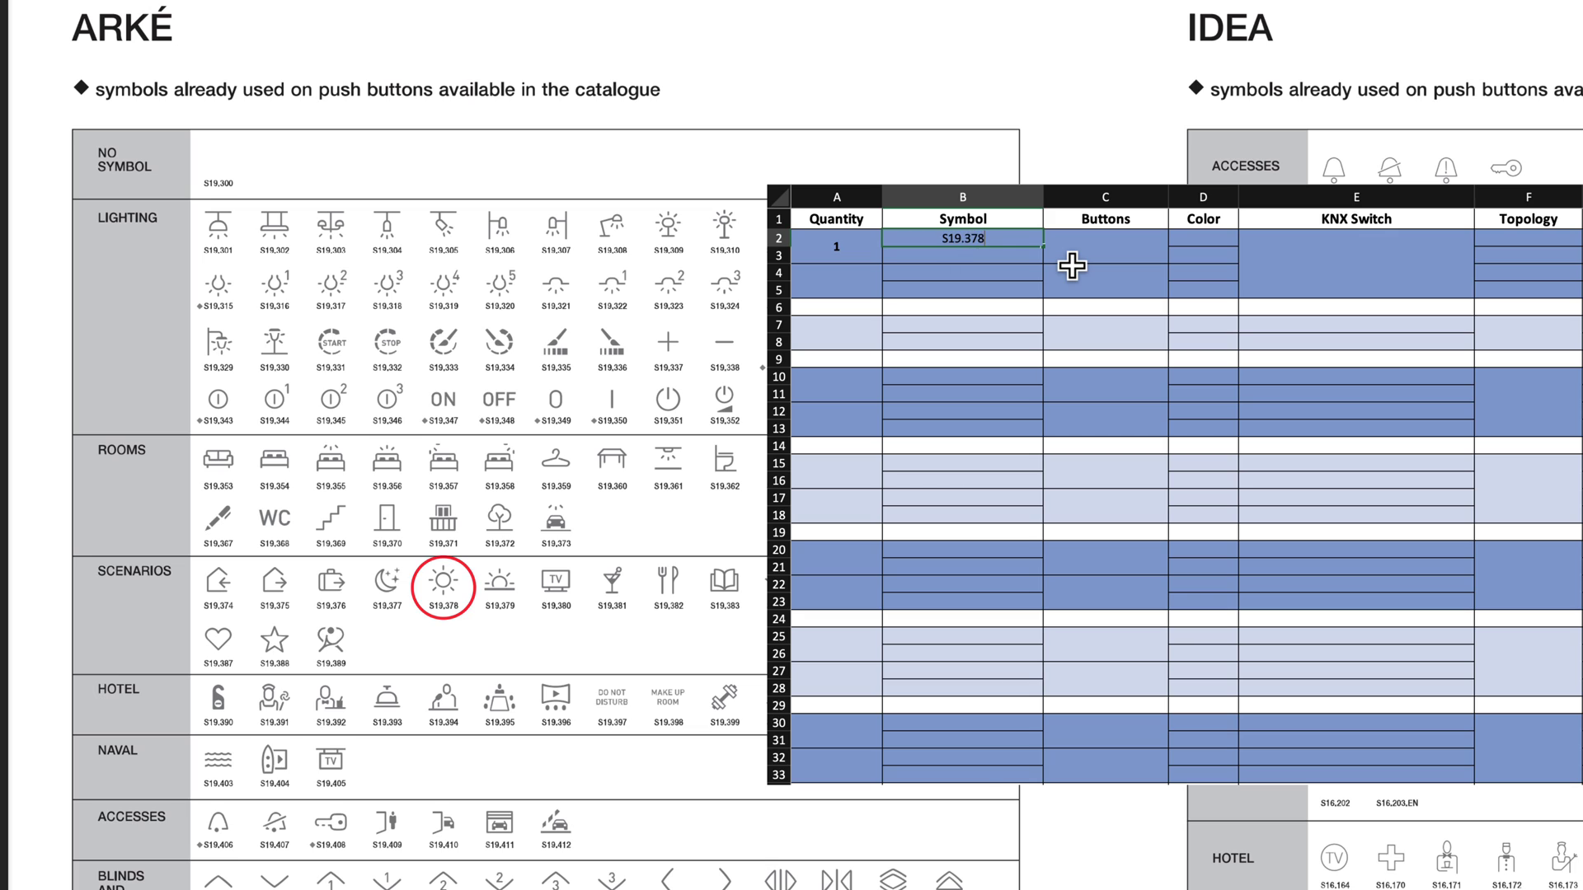
pyautogui.click(1208, 245)
pyautogui.write('White')
pyautogui.click(1528, 240)
pyautogui.write('Upper Left')
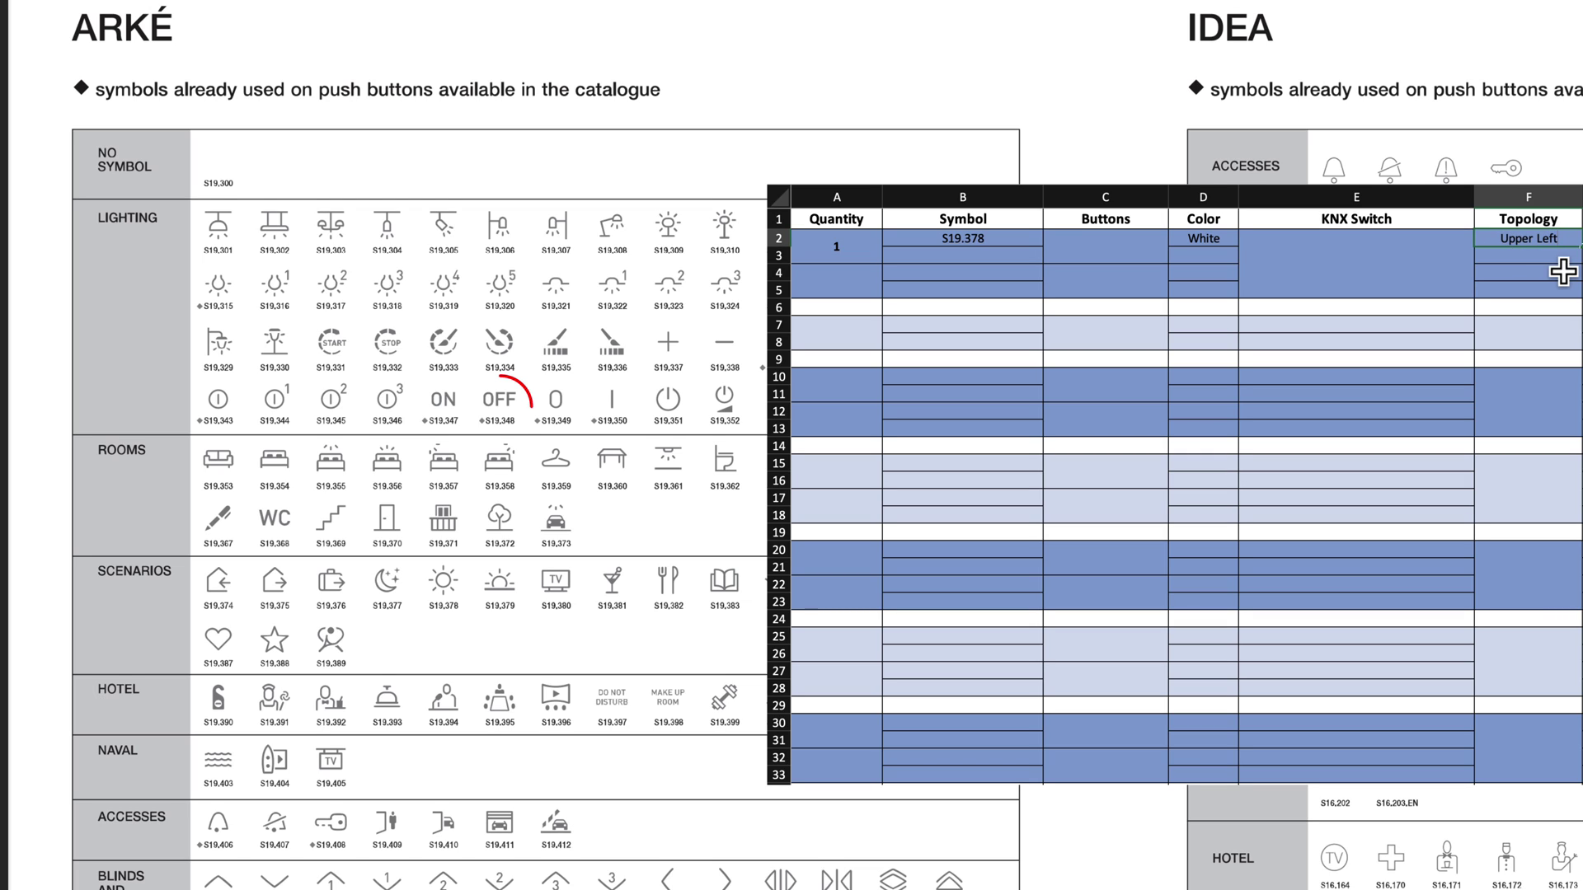
# Step: Fill row 3 with symbol S19.348, White copied down, and topology Lower Left
pyautogui.click(1021, 257)
pyautogui.write('S19.348')
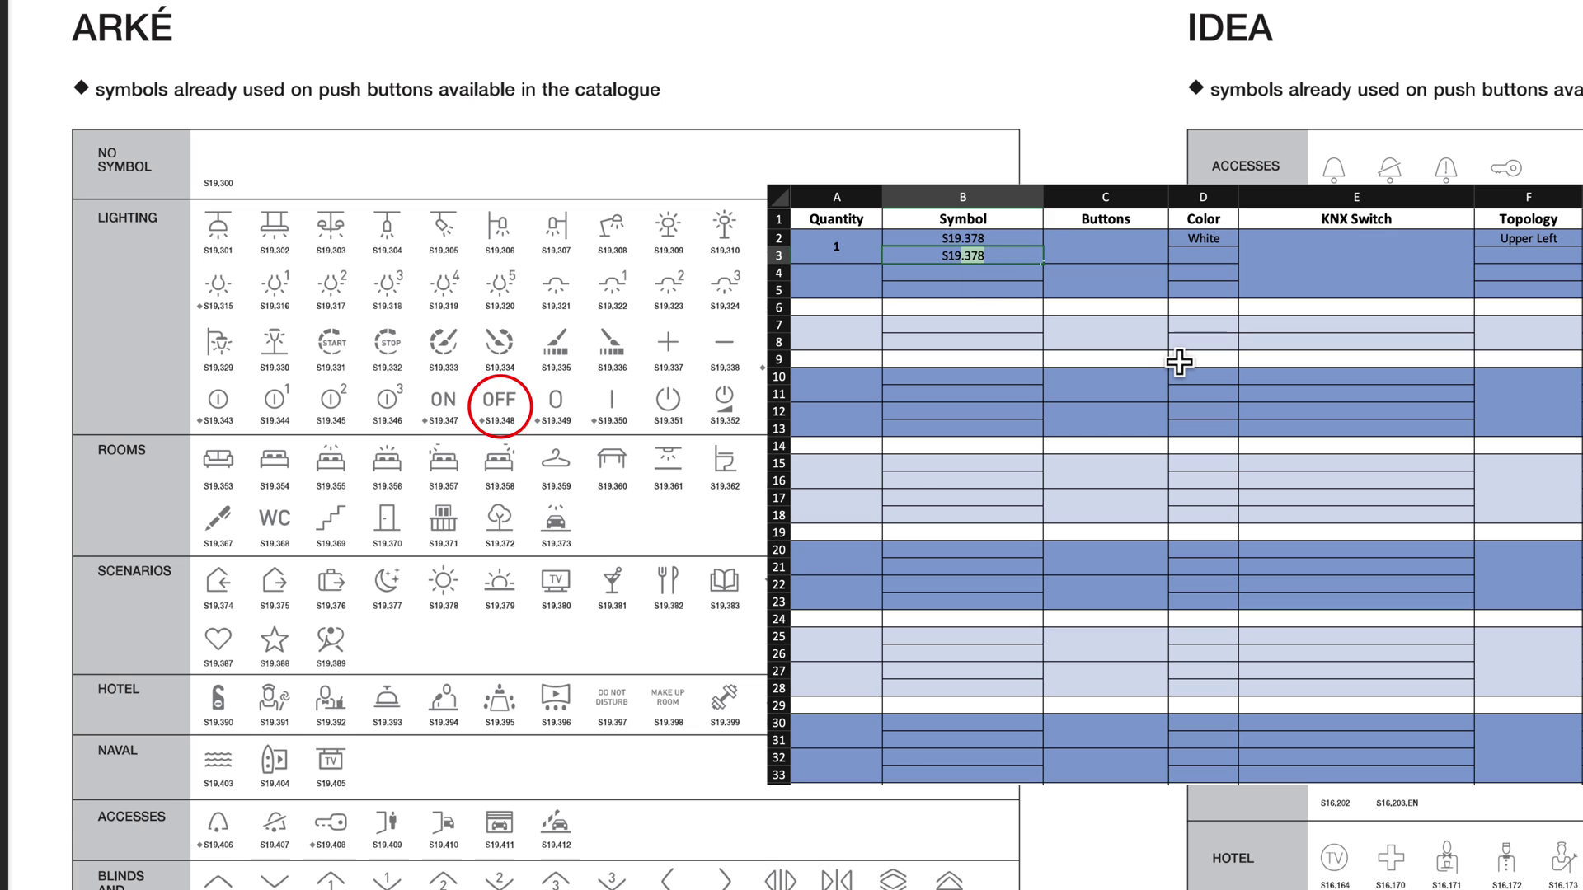
pyautogui.click(1184, 257)
pyautogui.hotkey('ctrl', 'd')
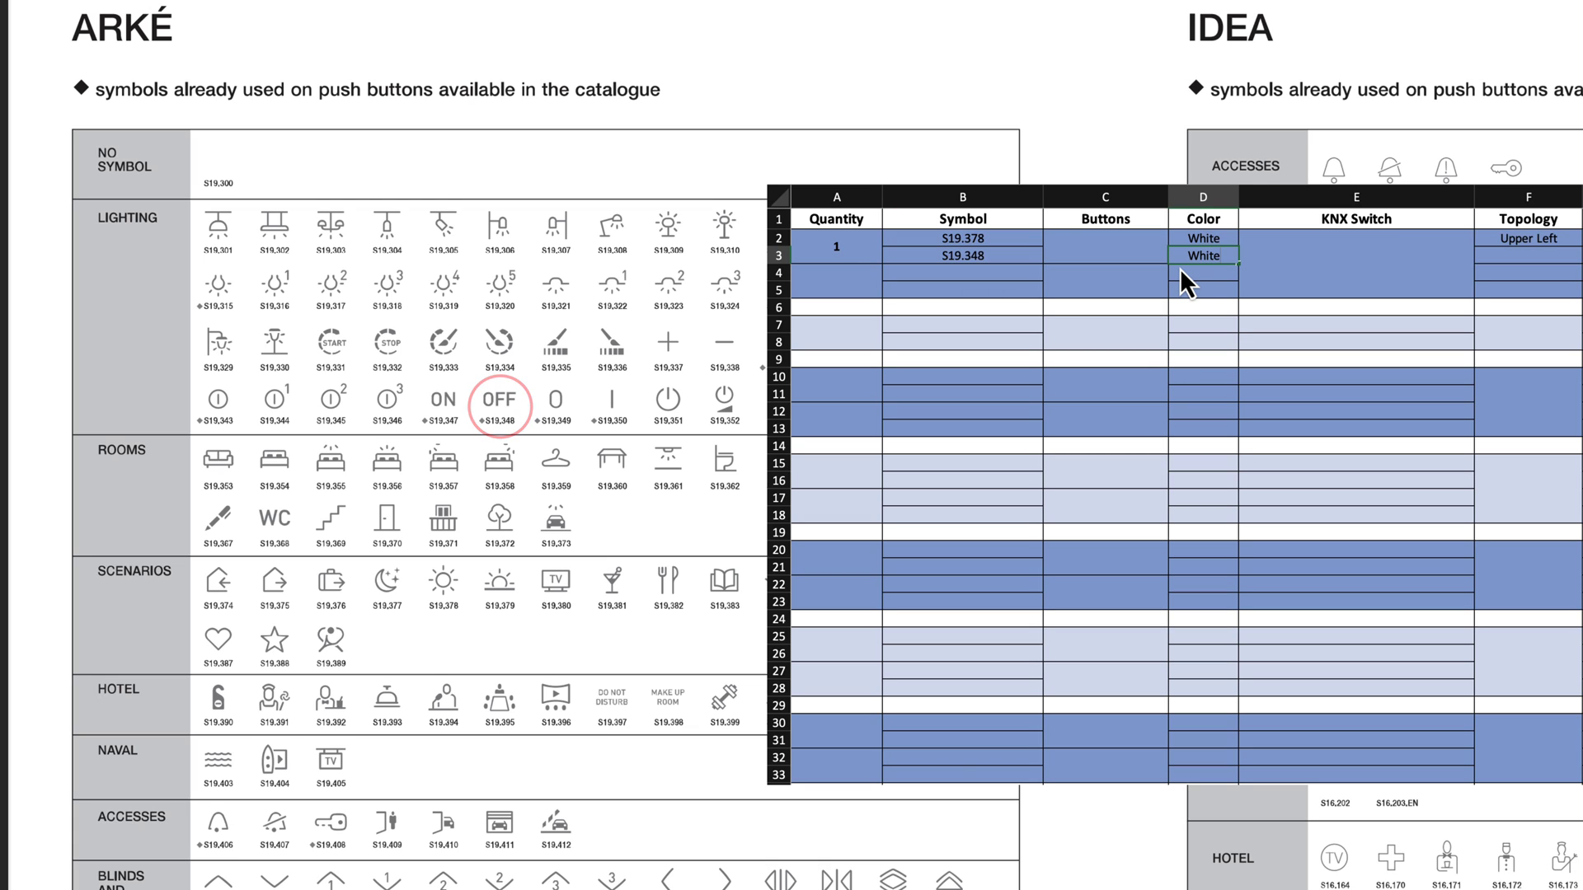
pyautogui.click(1521, 257)
pyautogui.write('Lower Left')
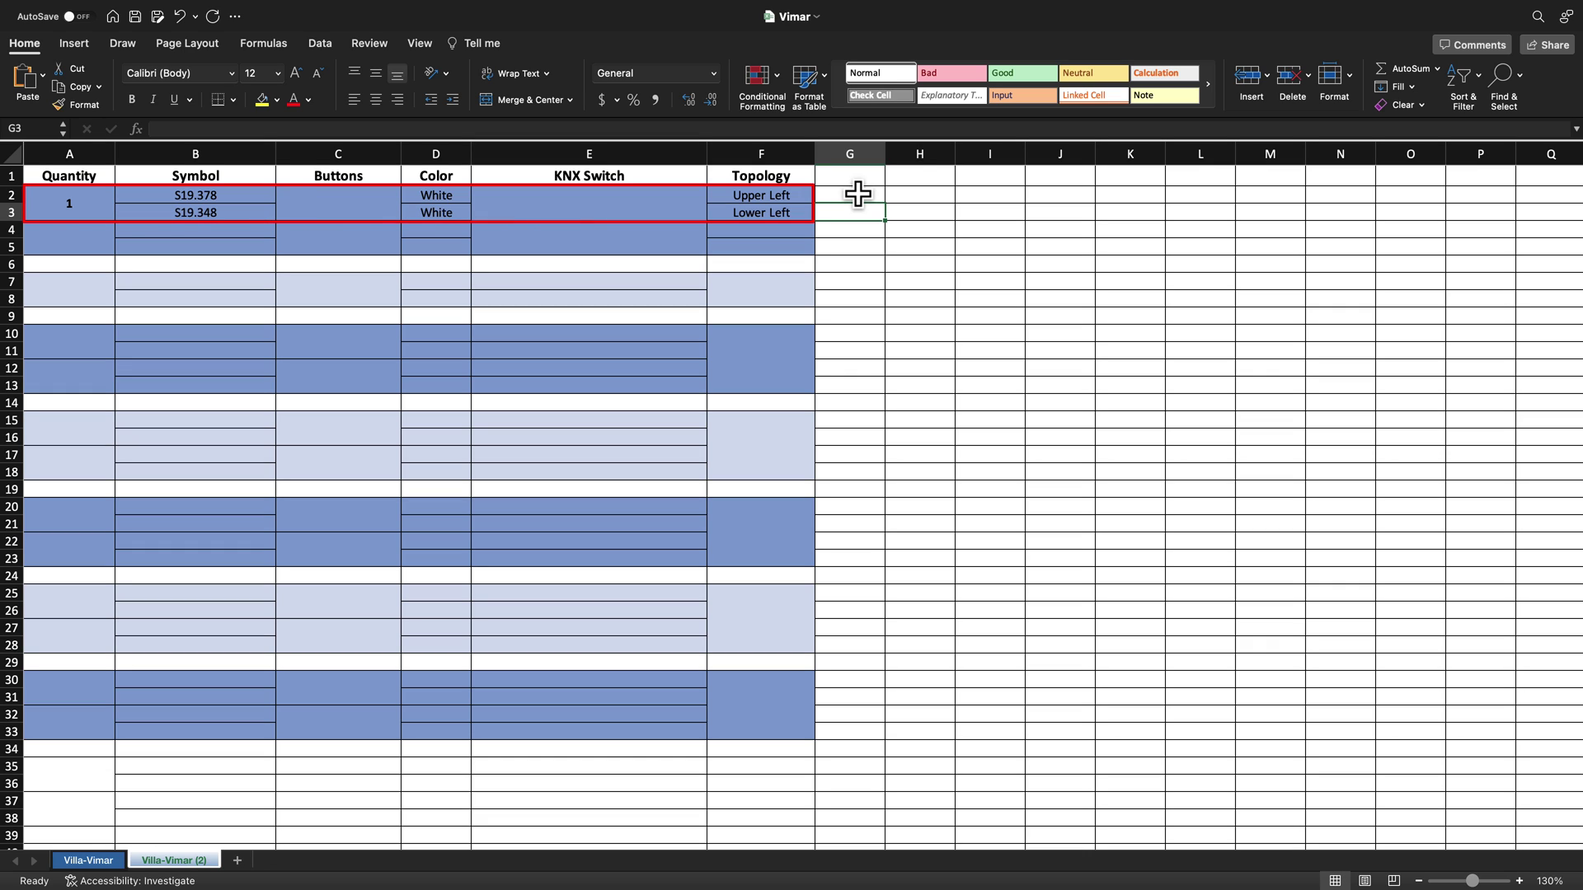
# Step: Select the Buttons cell C2 and bring up the Vimar 19751 half-button listing
pyautogui.click(857, 194)
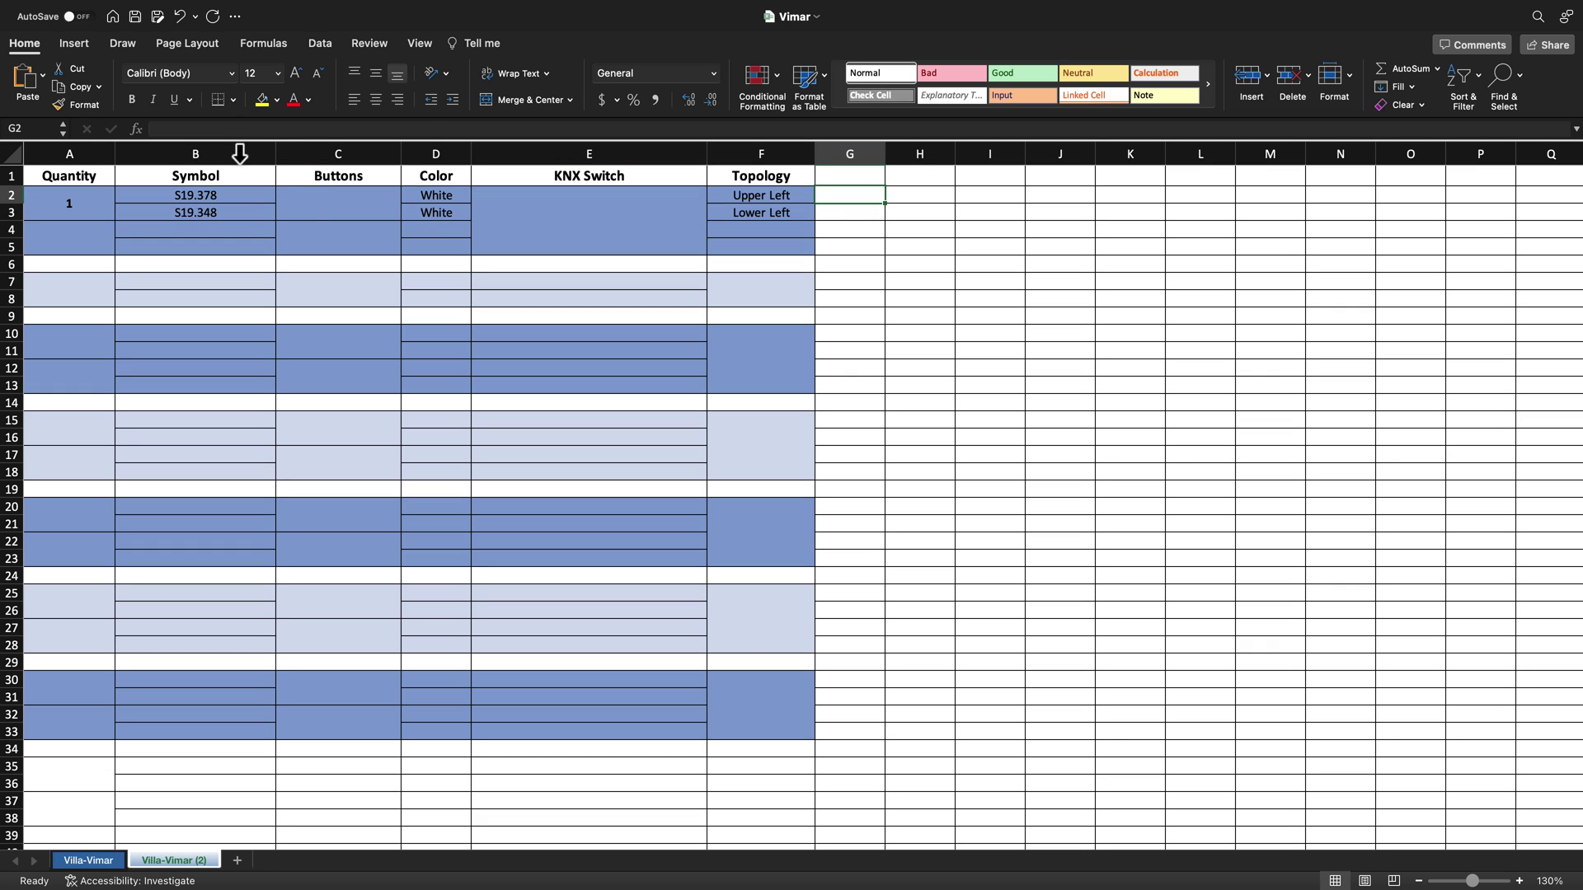
pyautogui.click(311, 204)
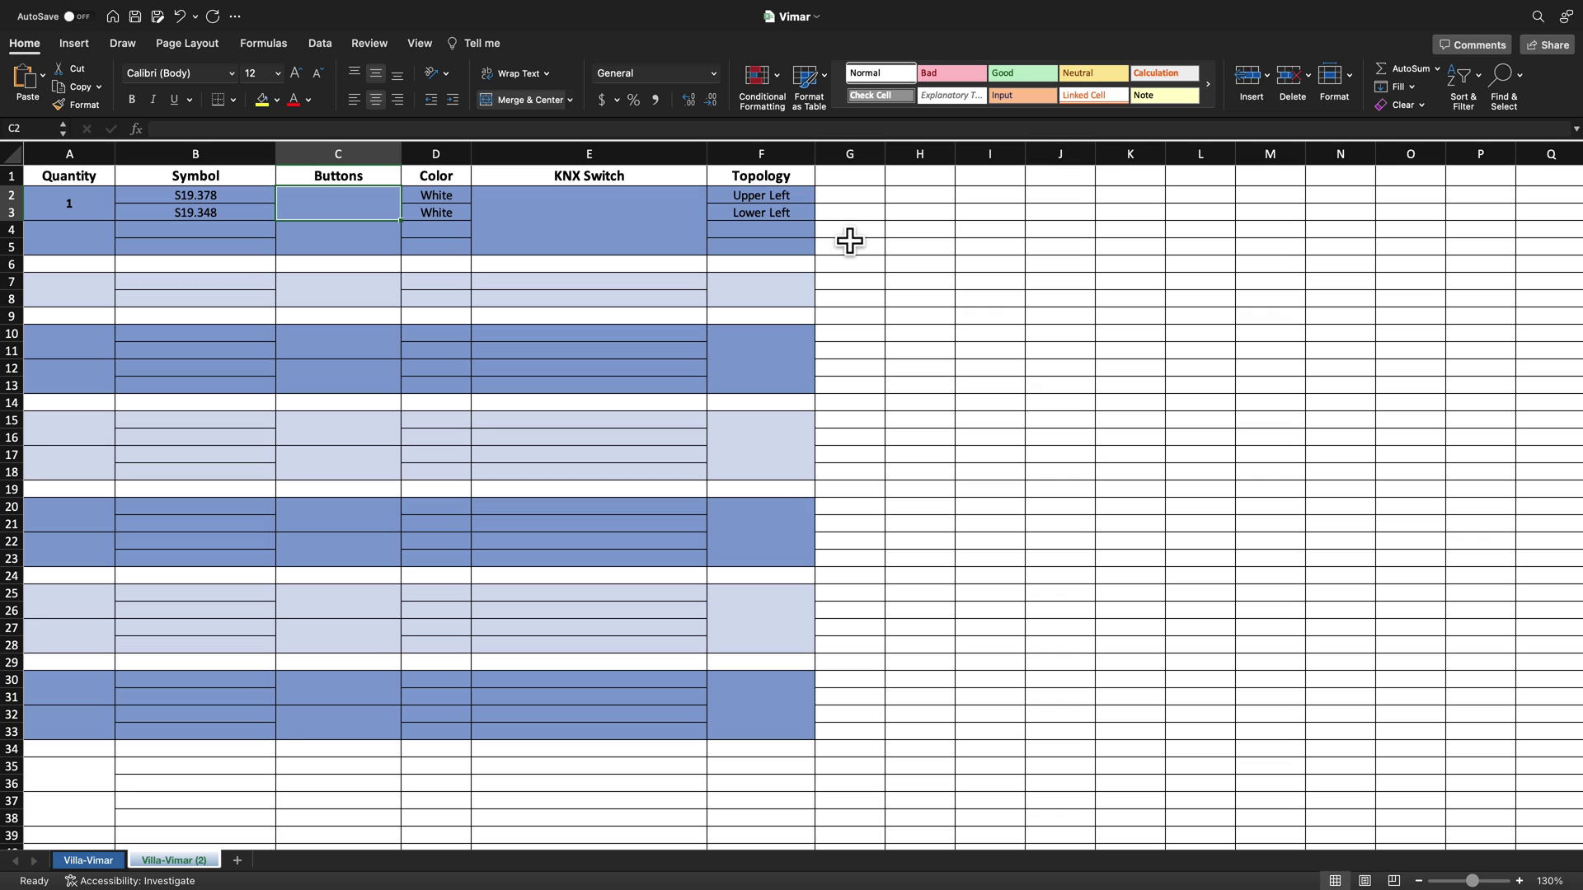
pyautogui.press('super+Tab')
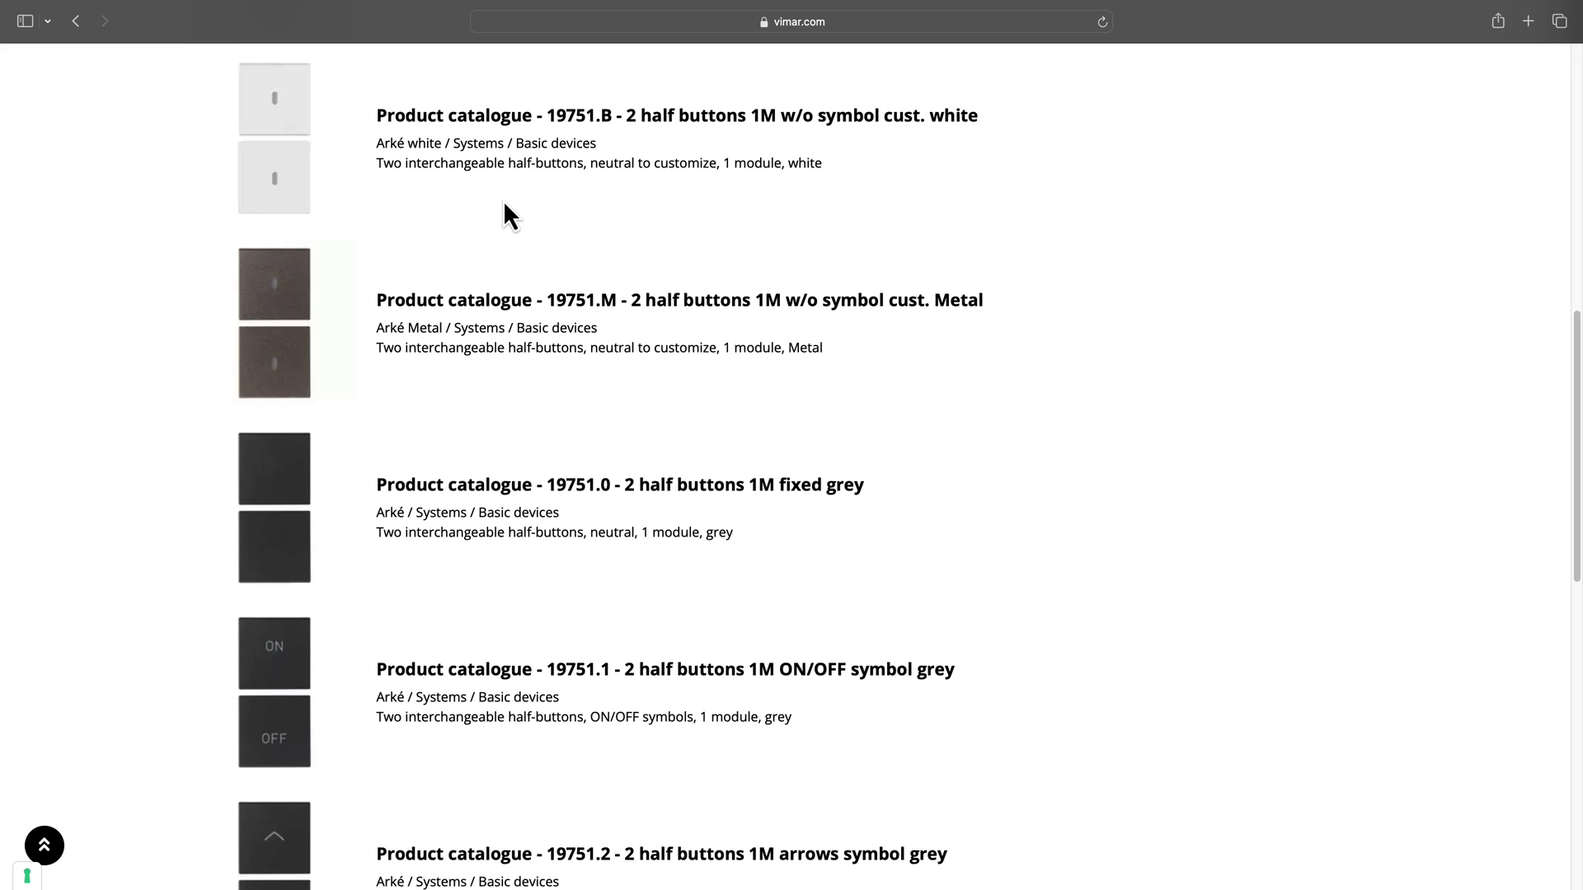
# Step: Enter button model 19751.B in C2 and KNX address 1.0.31 in E2
pyautogui.hotkey('ctrl', 'Right')
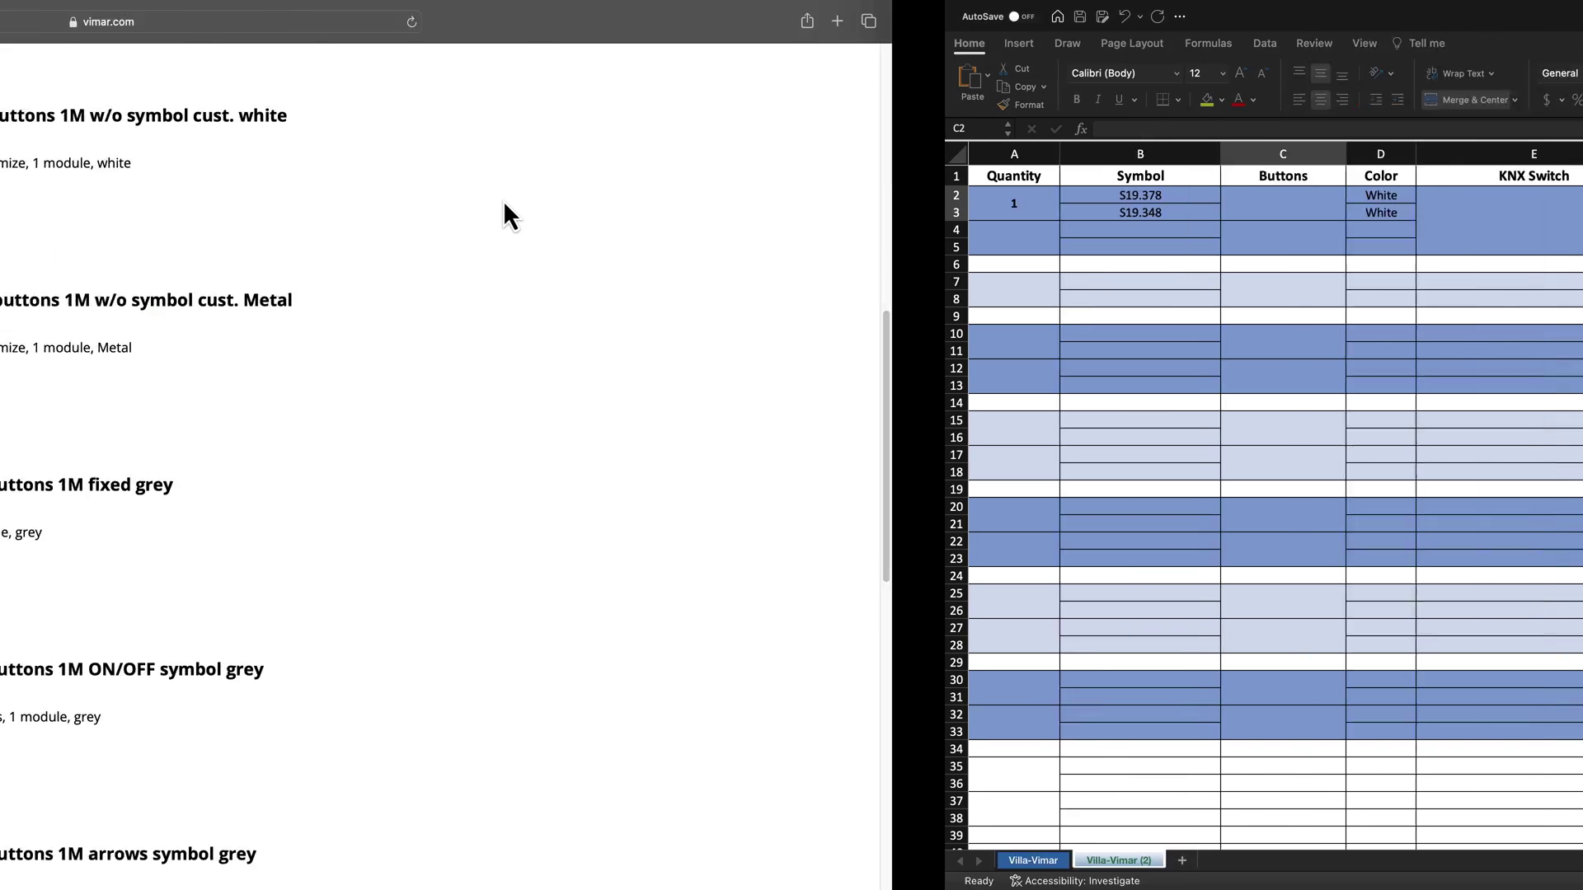
pyautogui.click(325, 213)
pyautogui.write('197')
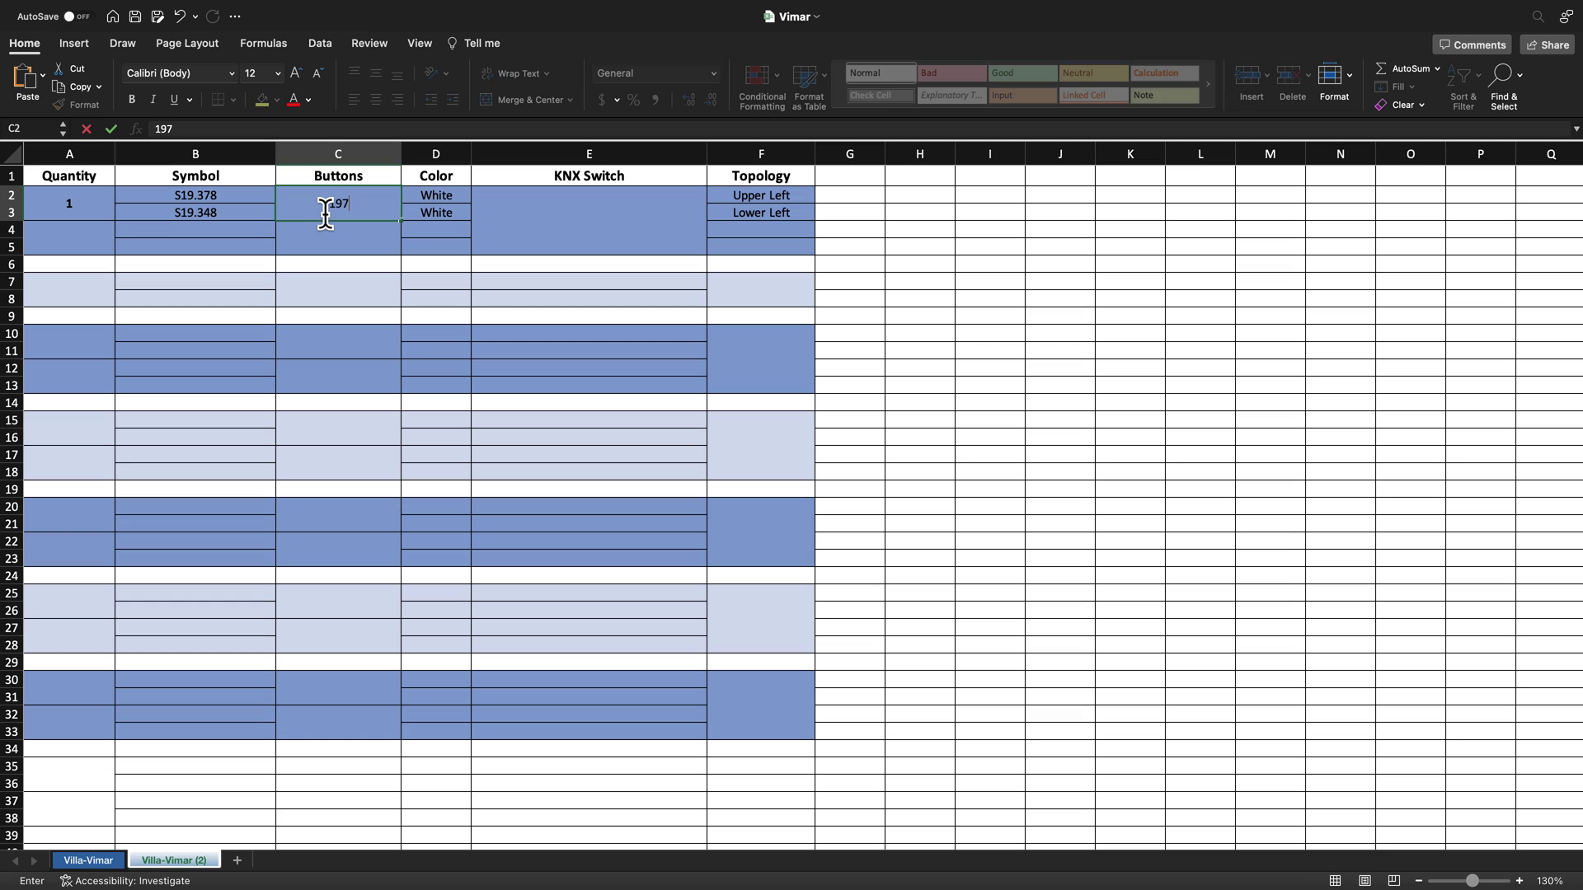
pyautogui.write('51.B')
pyautogui.click(508, 220)
pyautogui.write('1.')
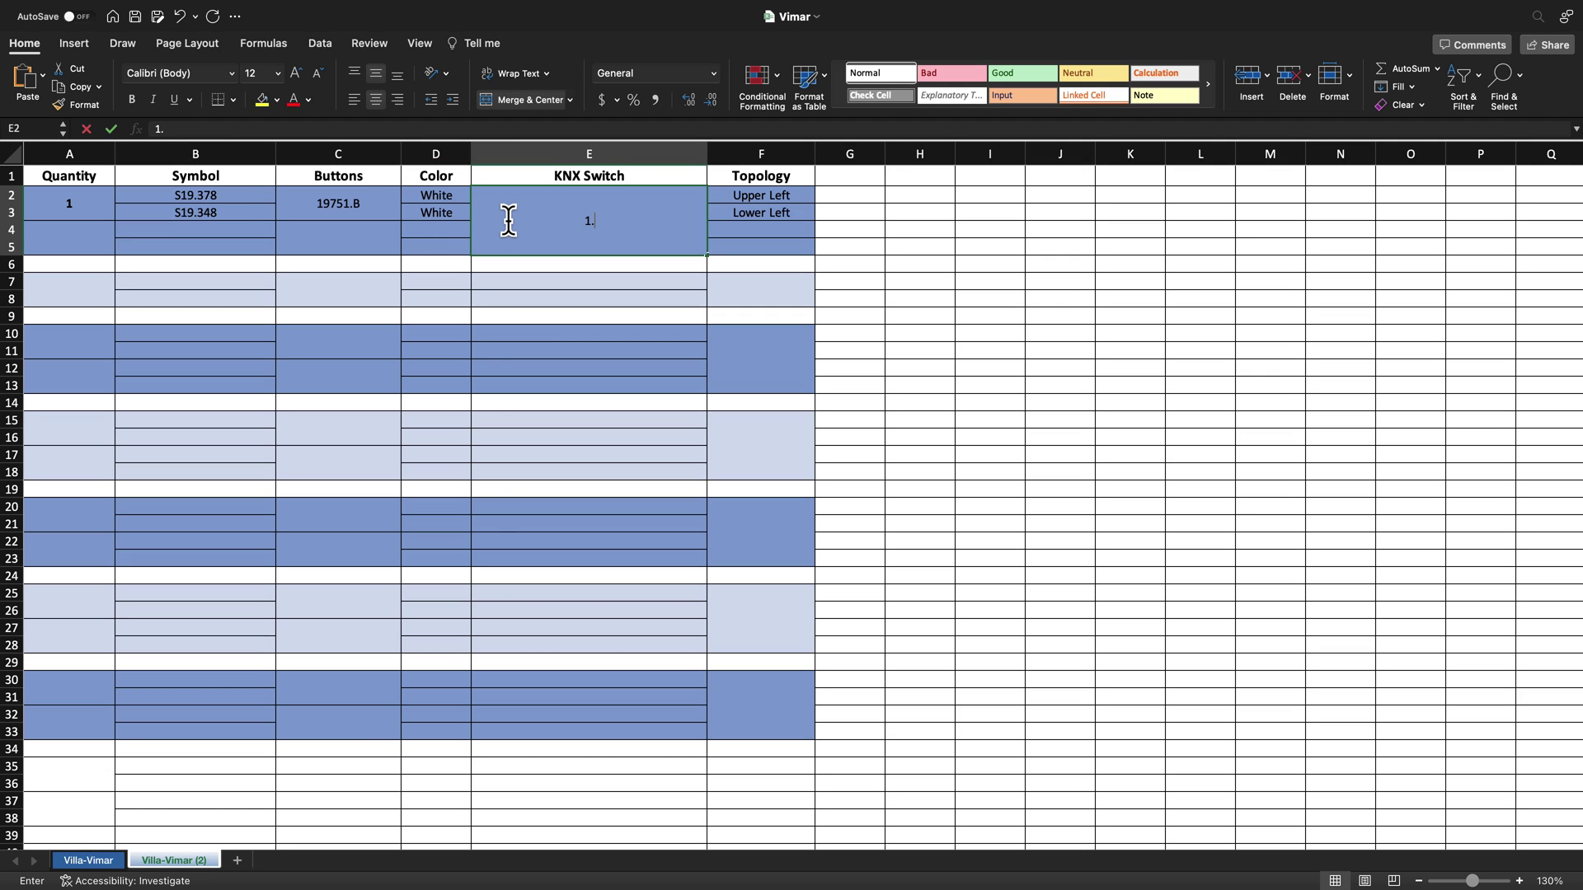
pyautogui.write('0.31')
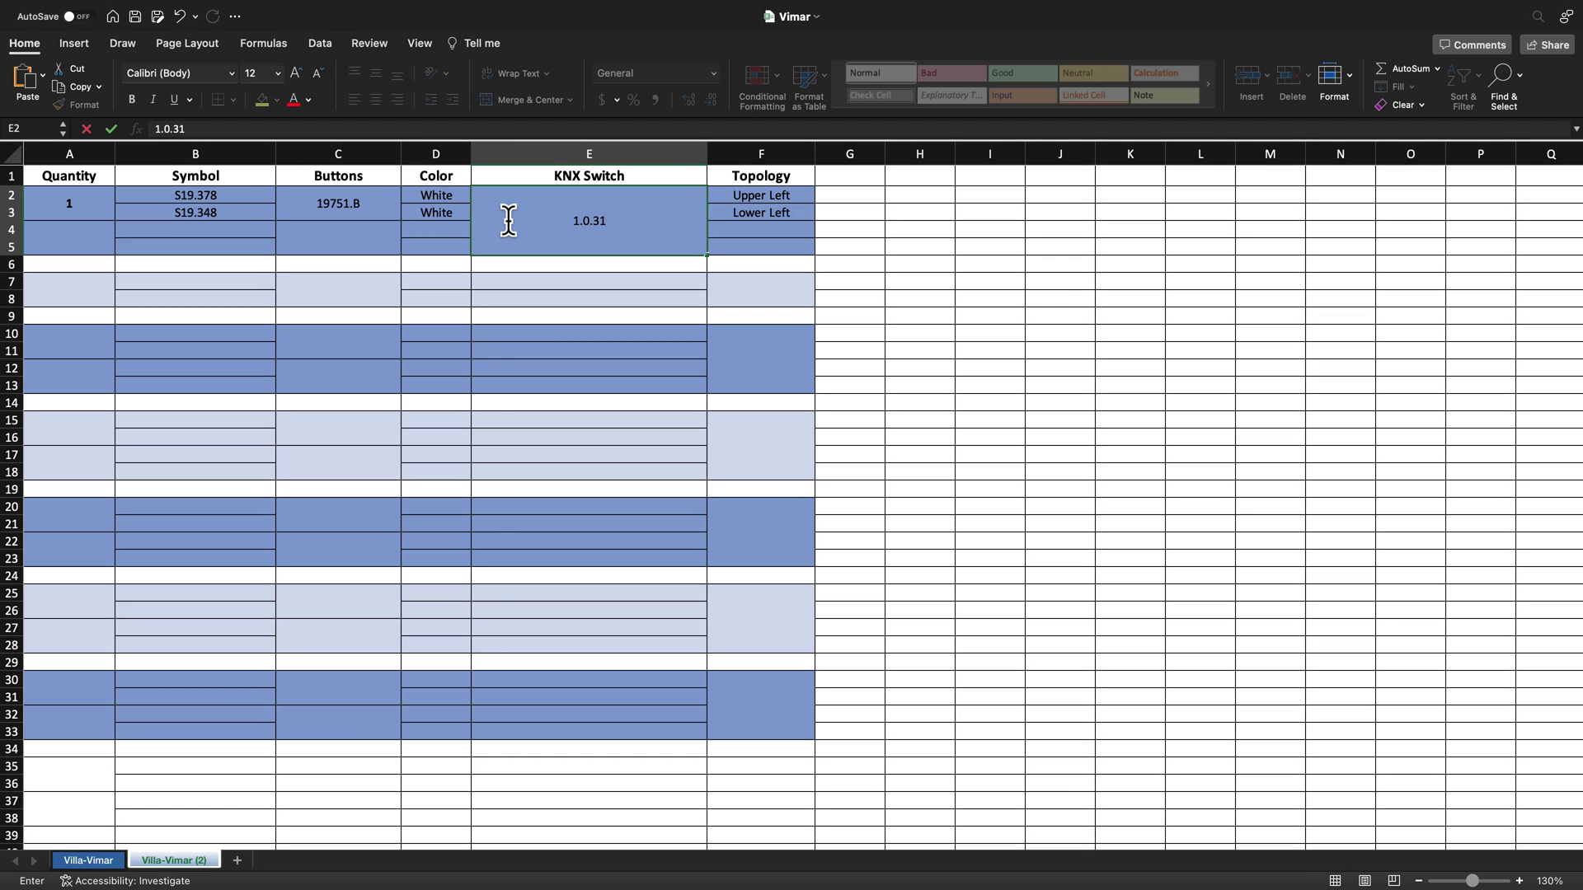
pyautogui.click(526, 240)
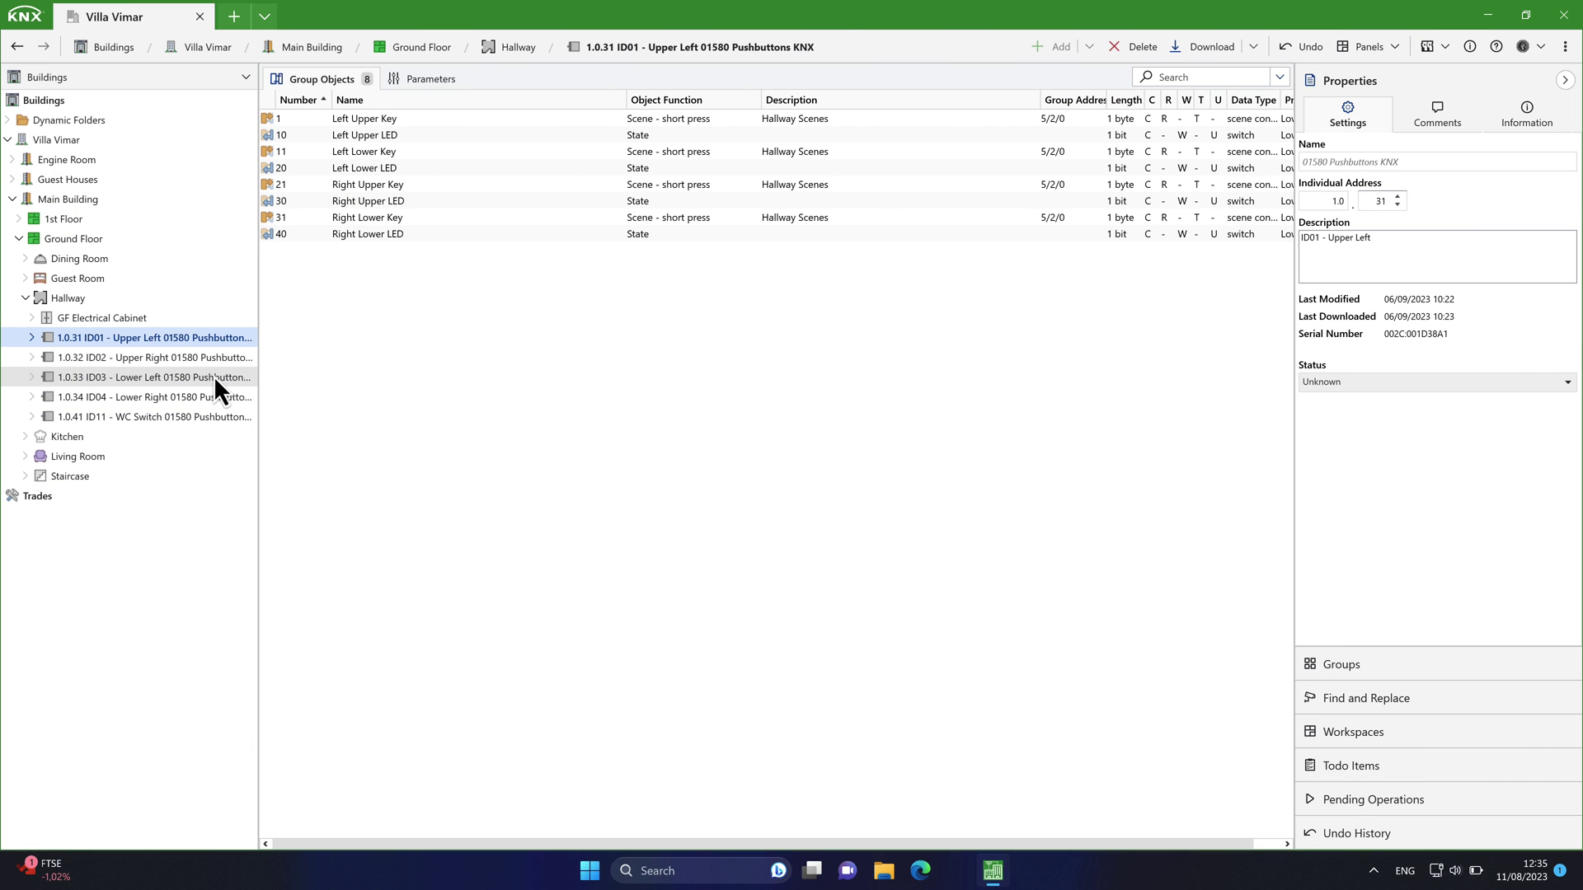
# Step: Inspect device 1.0.33's left and right key parameters, then return to its group objects
pyautogui.click(215, 376)
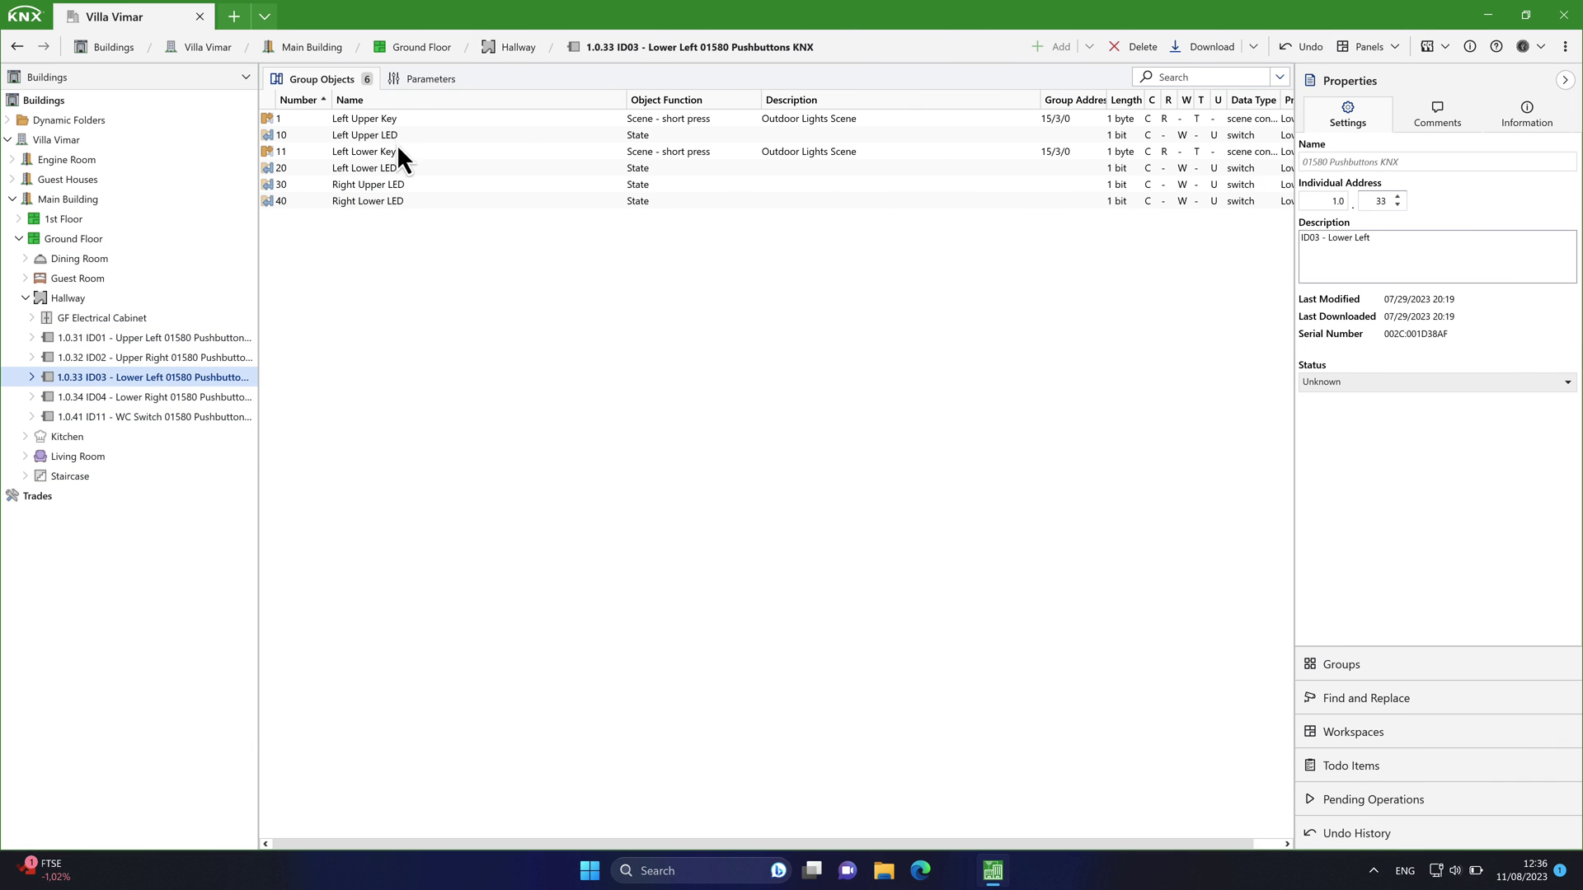
pyautogui.click(414, 87)
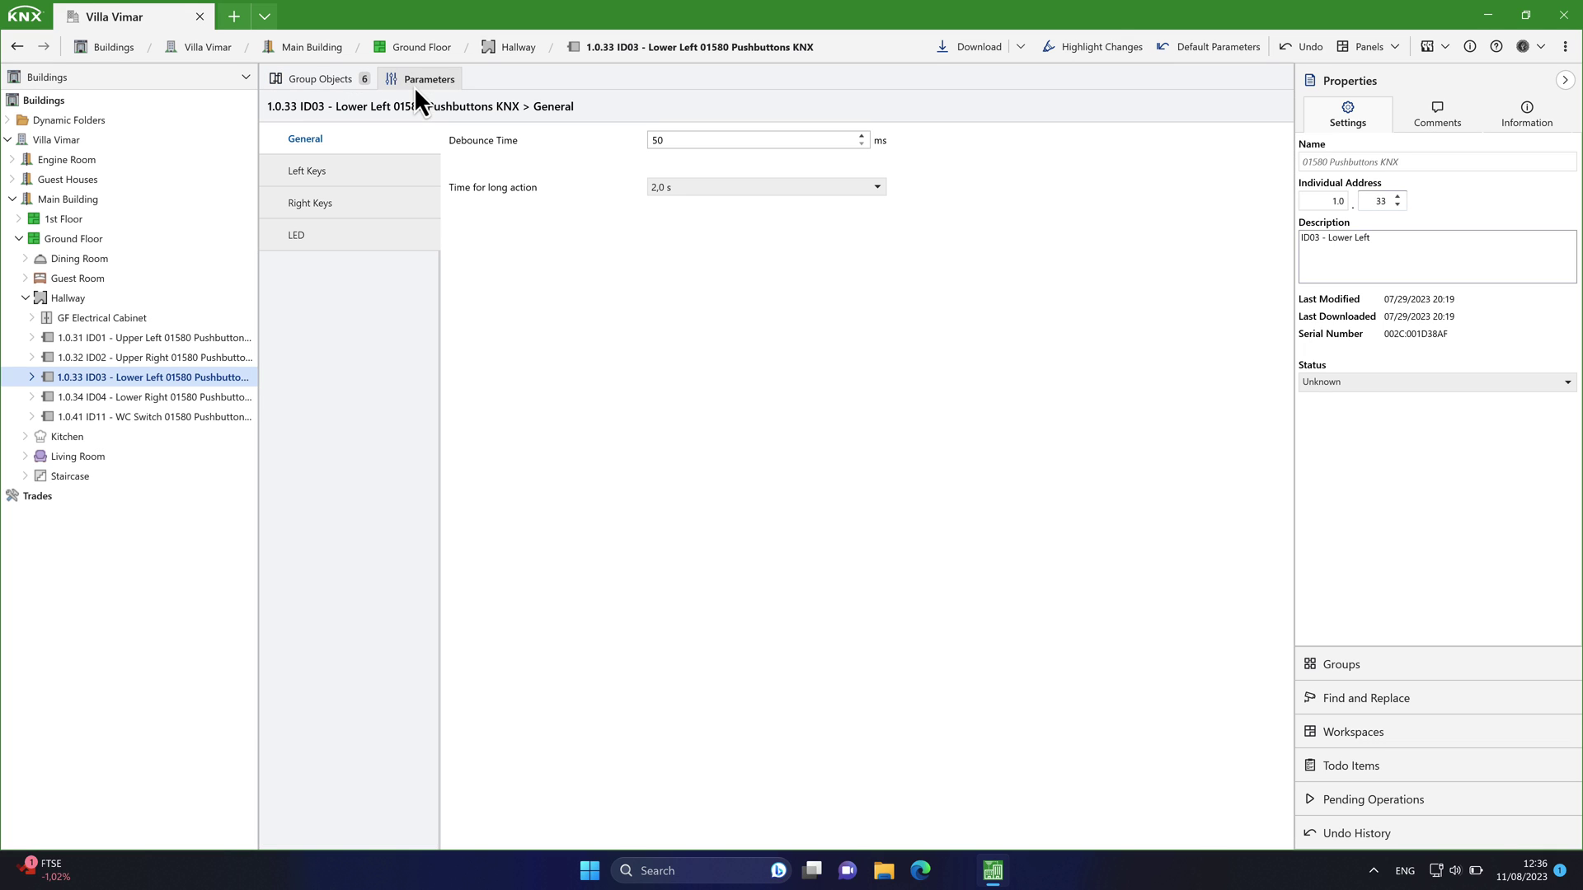
pyautogui.click(351, 183)
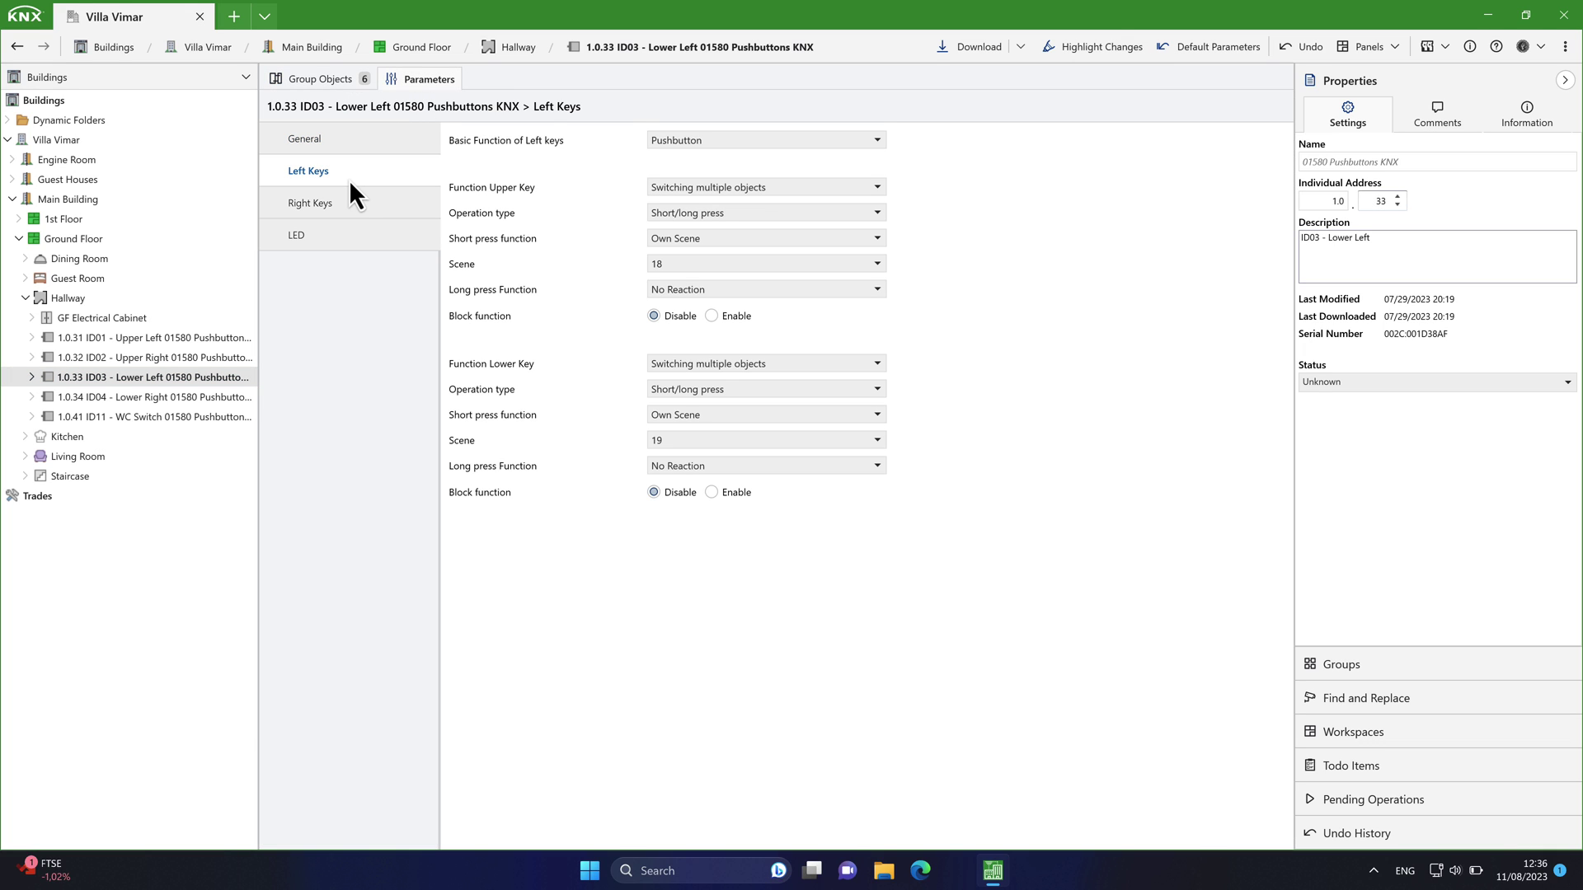
pyautogui.click(346, 209)
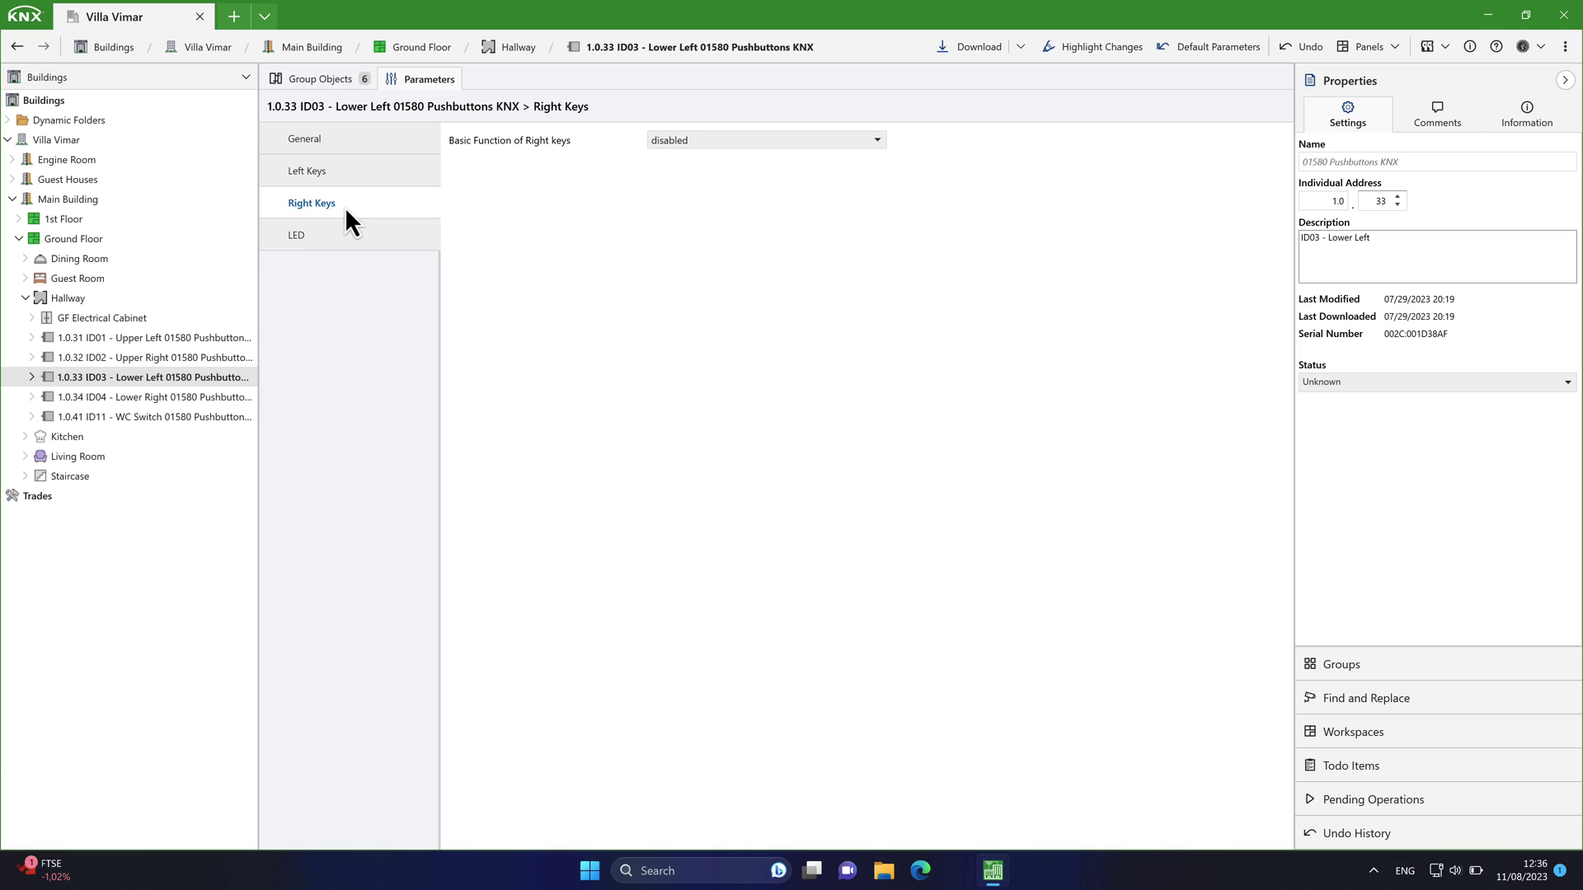
pyautogui.click(328, 89)
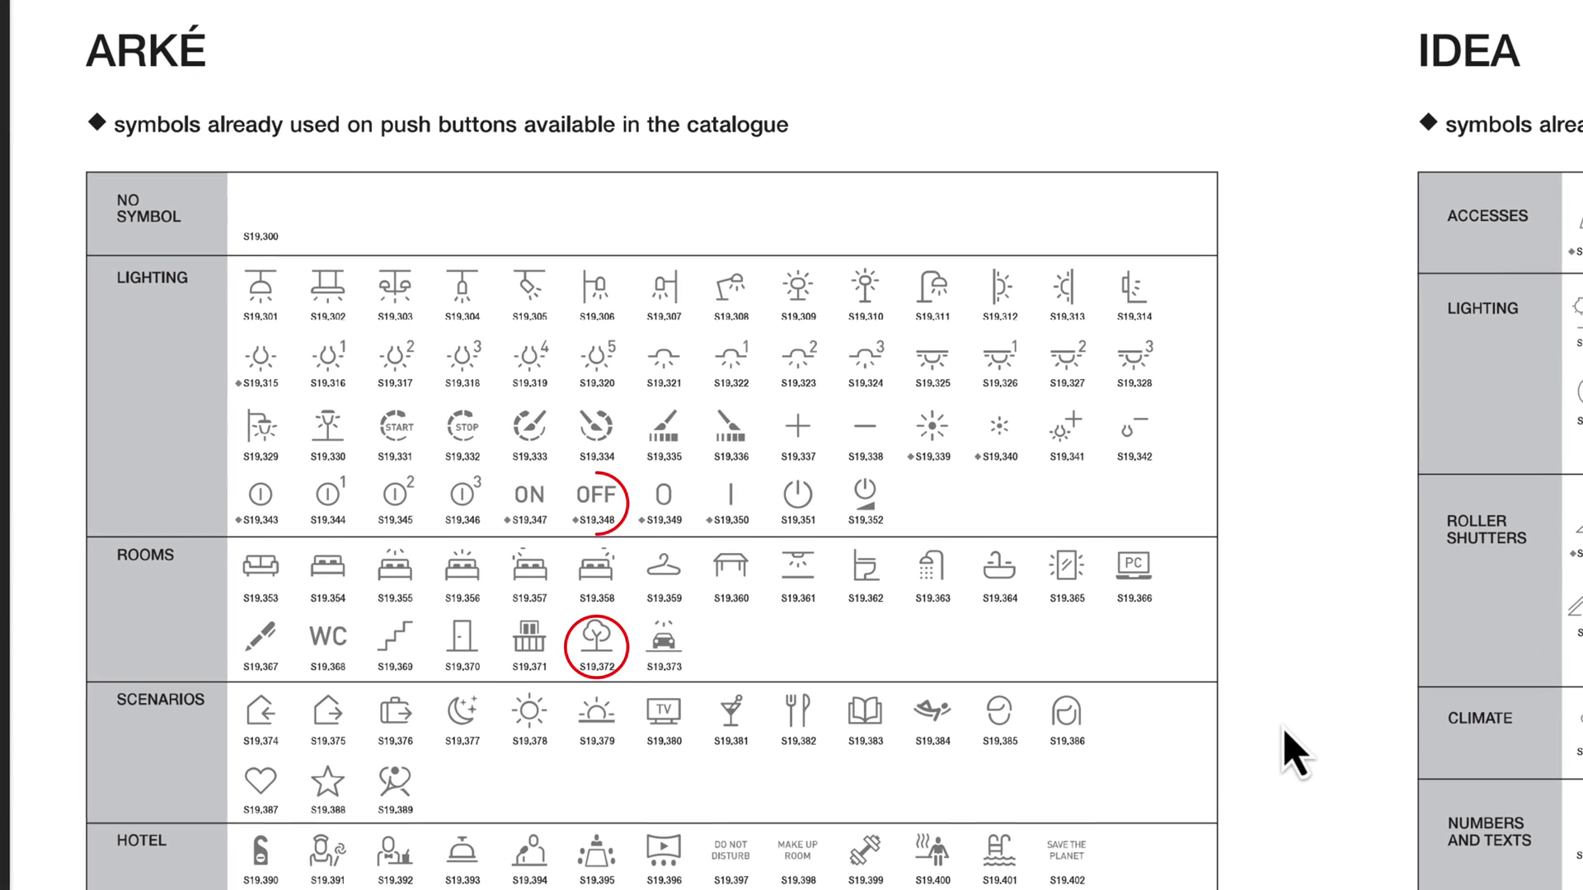
# Step: Enter symbols S19.372 and S19.348 in B7:B8 and White in D7:D8
pyautogui.click(962, 285)
pyautogui.write('S19.372')
pyautogui.press('Return')
pyautogui.write('S19.3')
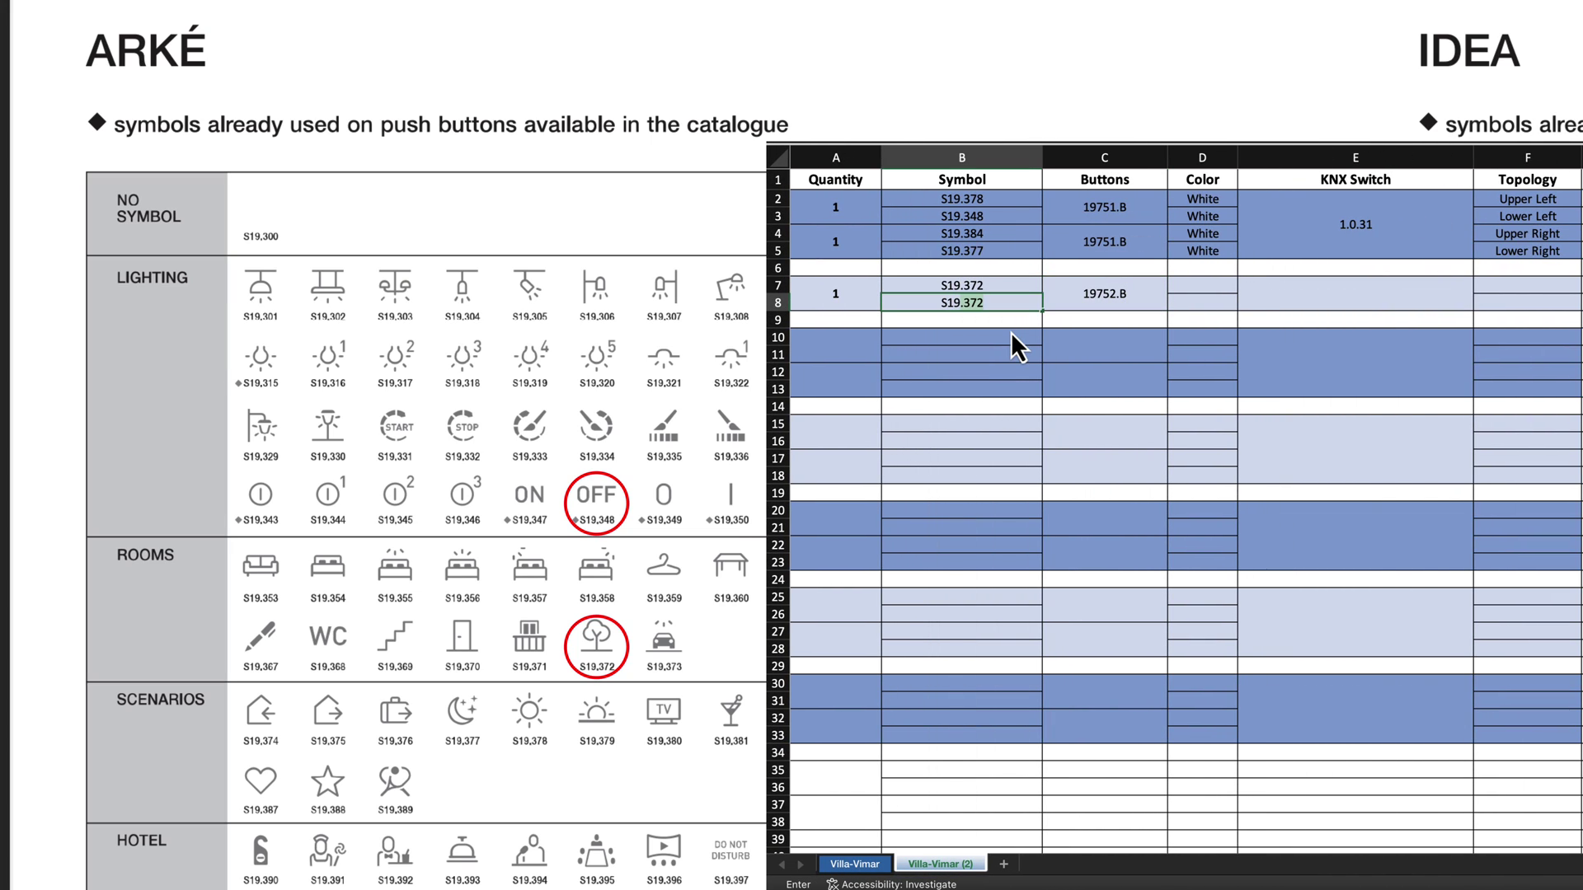
pyautogui.write('48')
pyautogui.click(1188, 285)
pyautogui.write('White')
pyautogui.press('Return')
pyautogui.write('White')
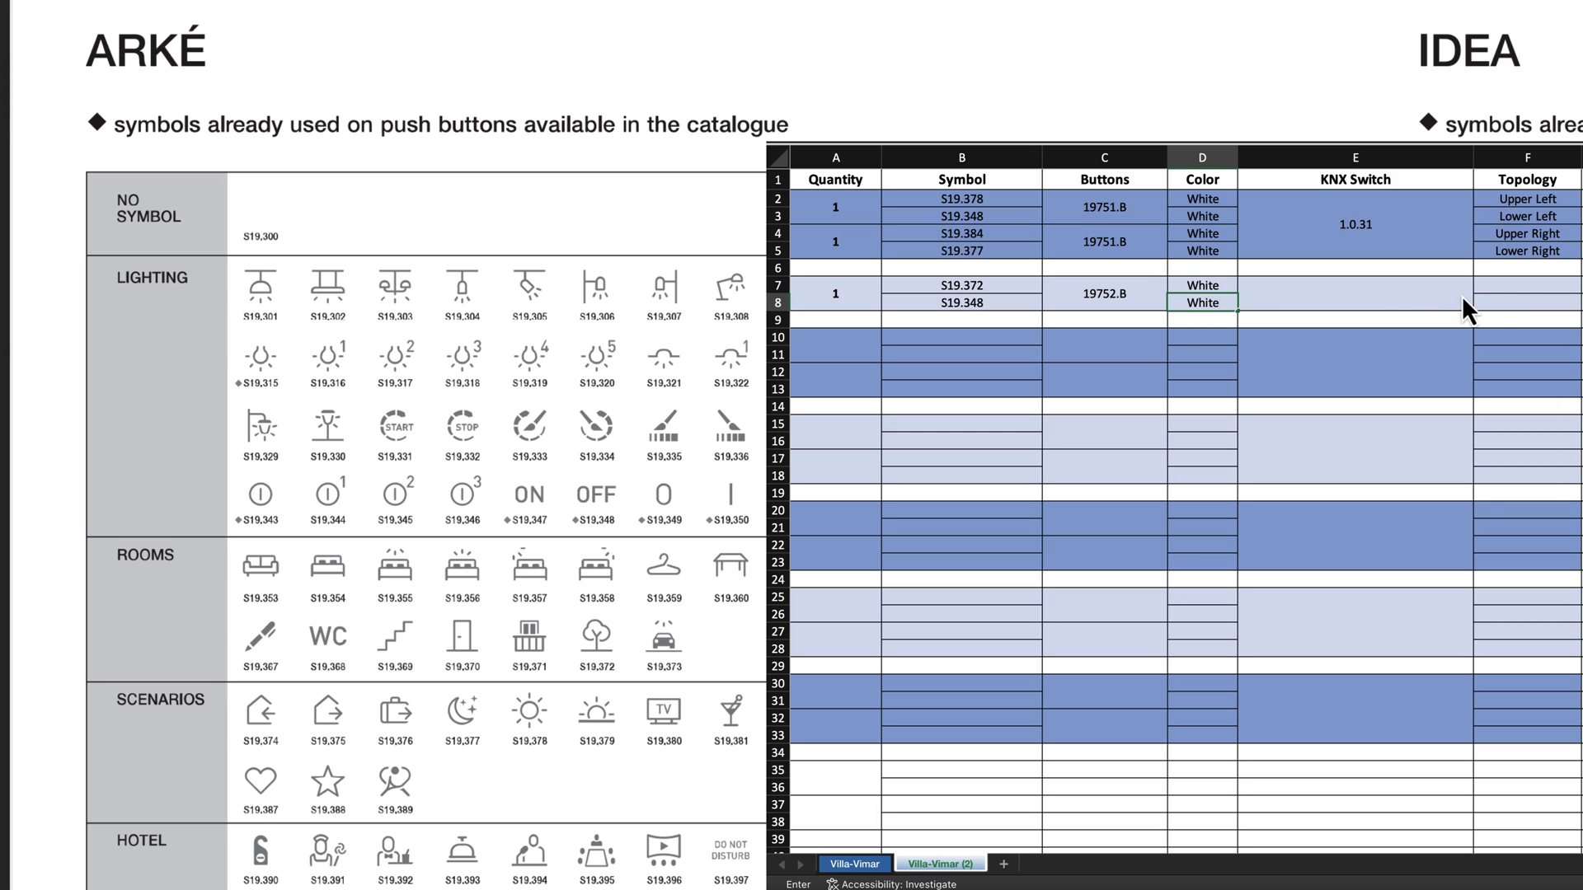
# Step: Enter Upper Left and Lower Left in F7:F8 and KNX address 1.0.33 in E7
pyautogui.click(1527, 285)
pyautogui.write('Upper Left')
pyautogui.click(1559, 304)
pyautogui.write('Lower Left')
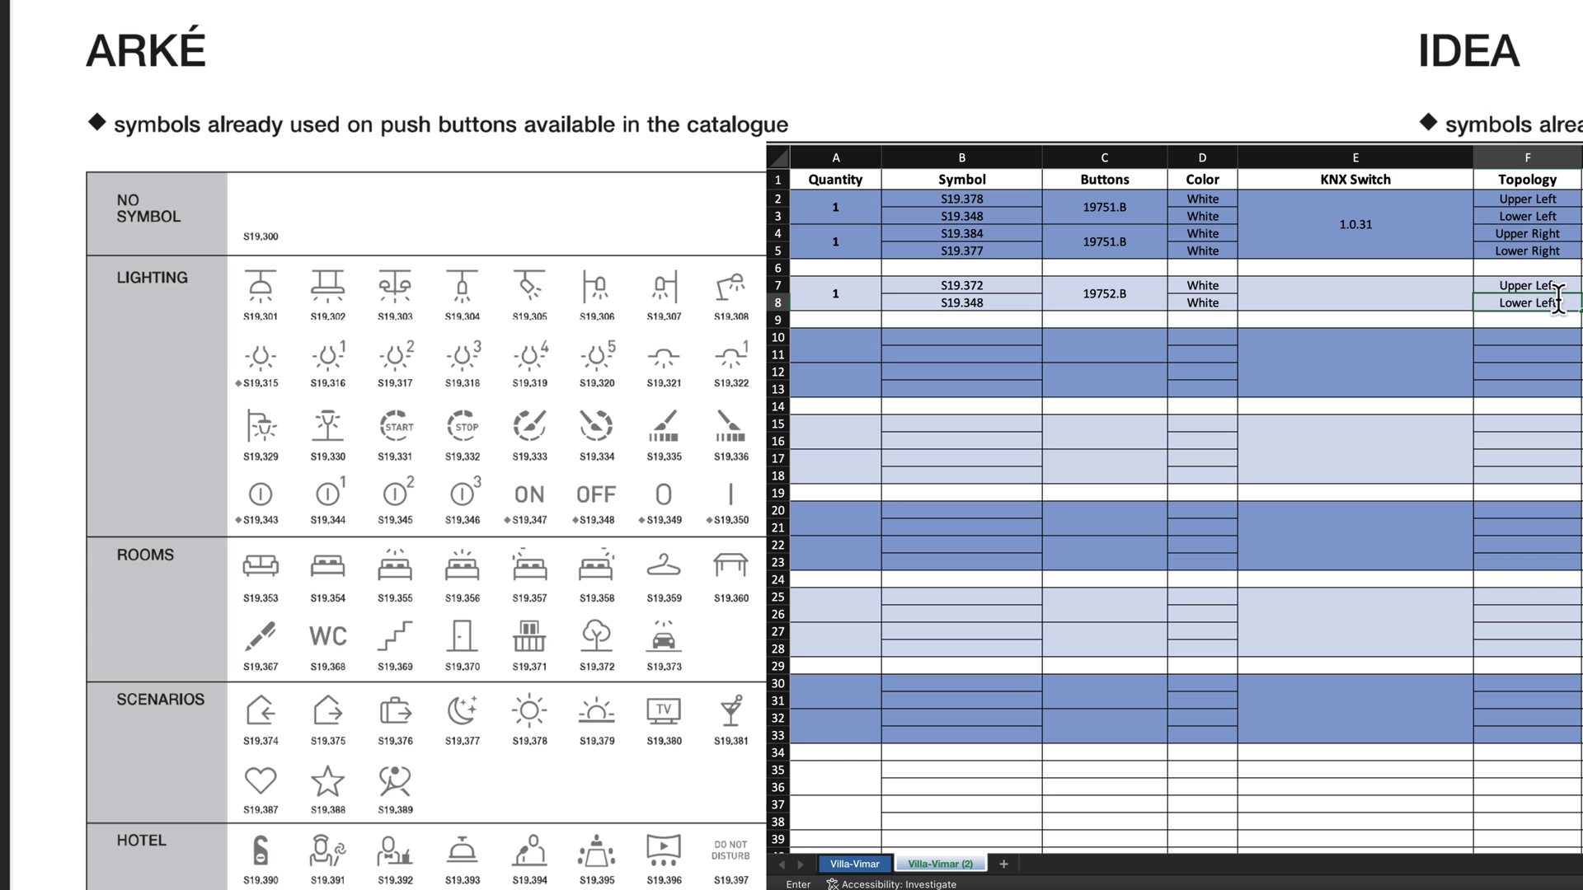
pyautogui.click(1384, 293)
pyautogui.write('1.0.33')
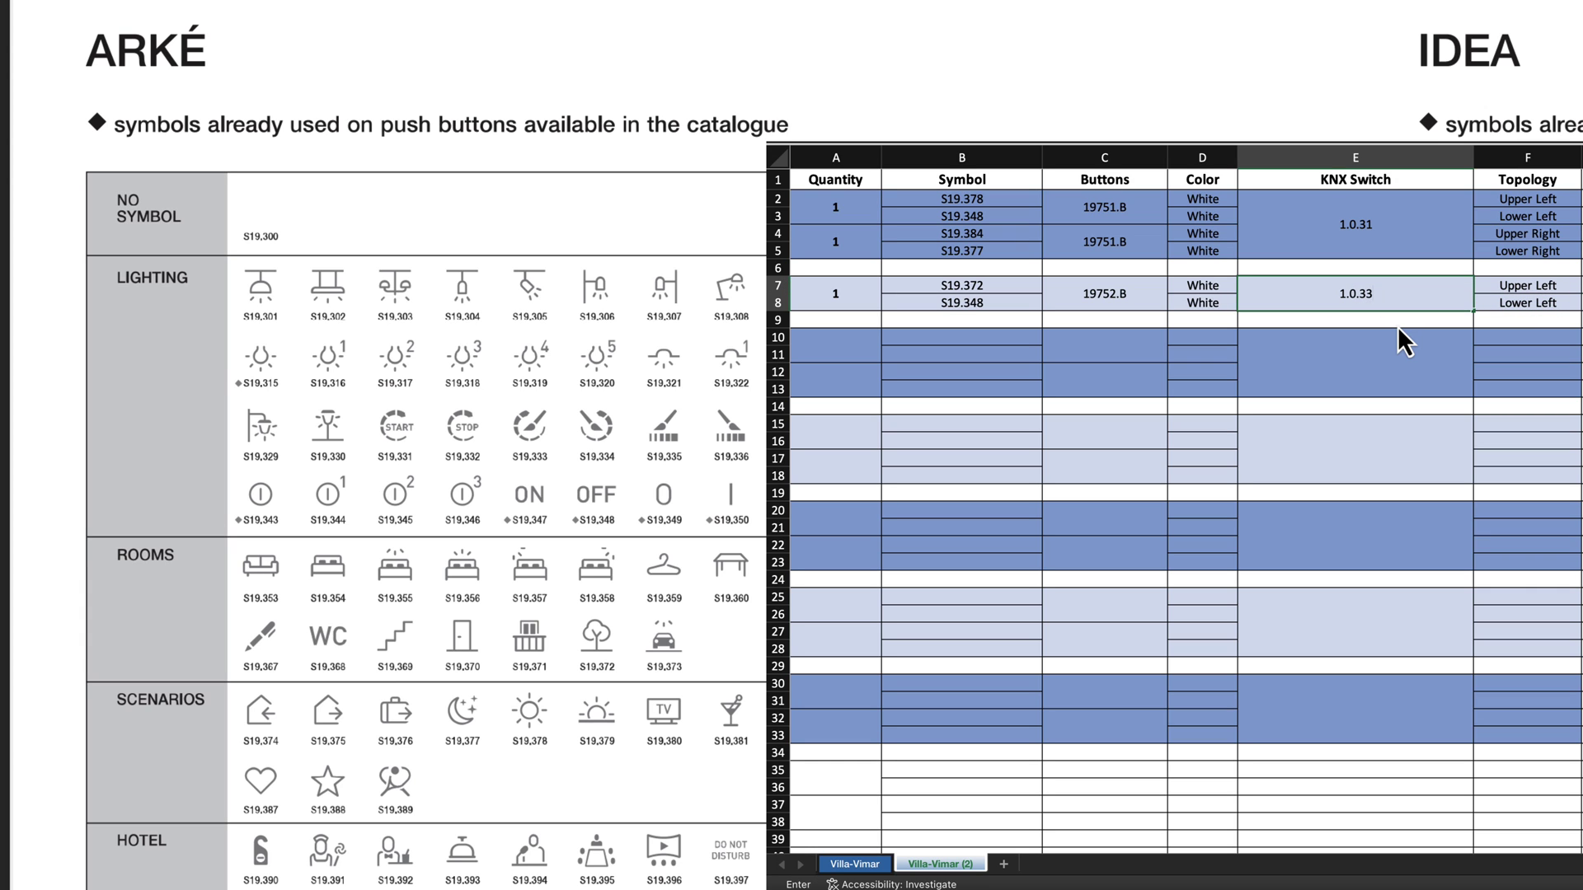
pyautogui.press('super+Tab')
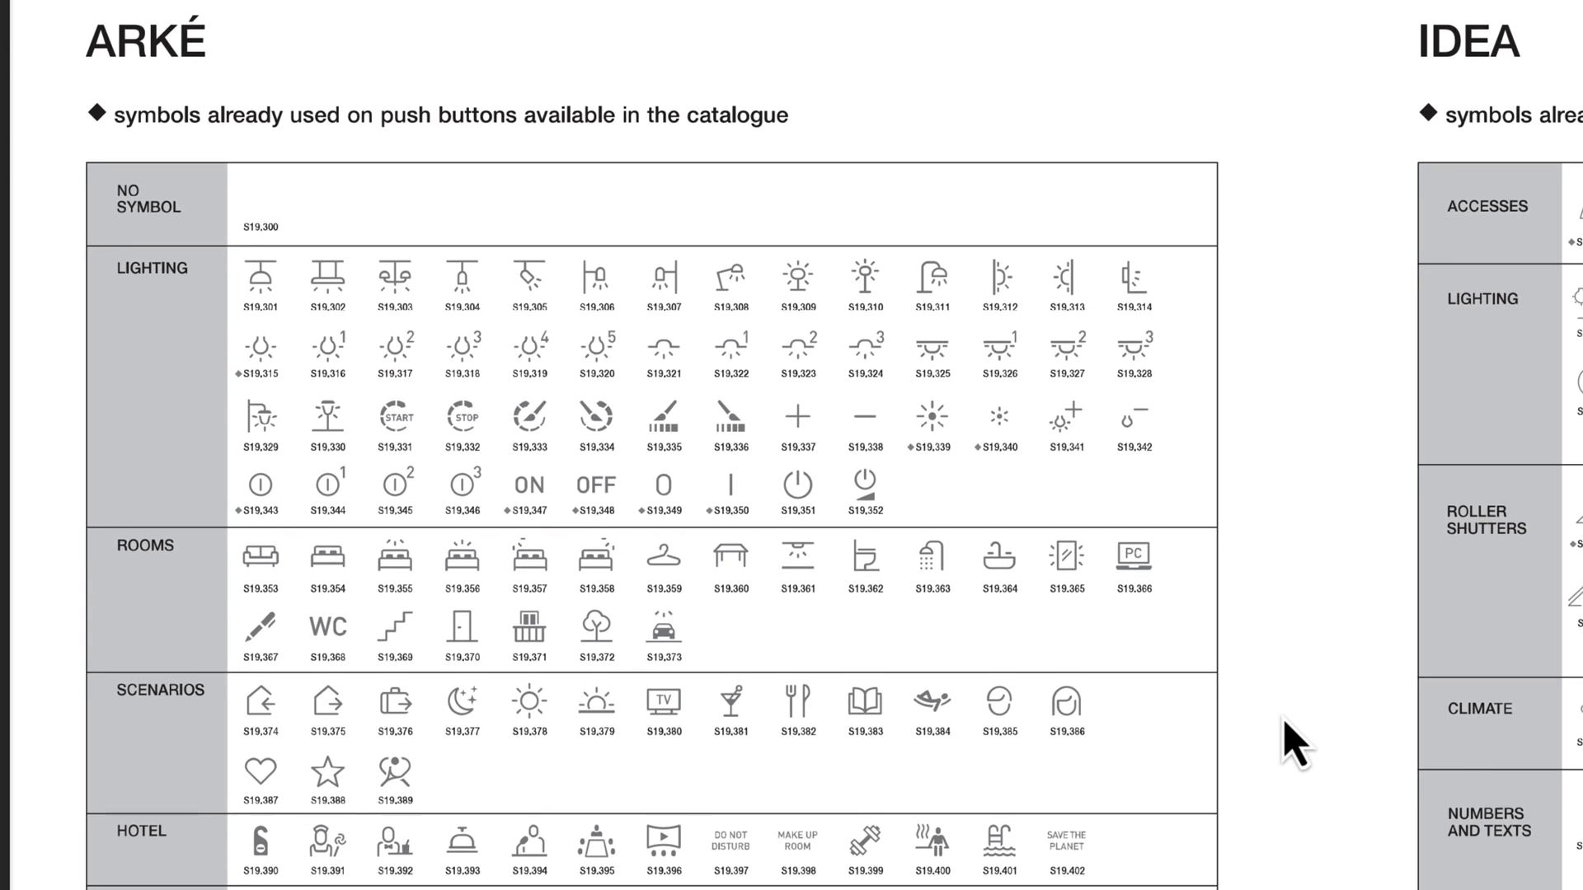
pyautogui.scroll(-1, 1289, 742)
pyautogui.scroll(-5, 1294, 719)
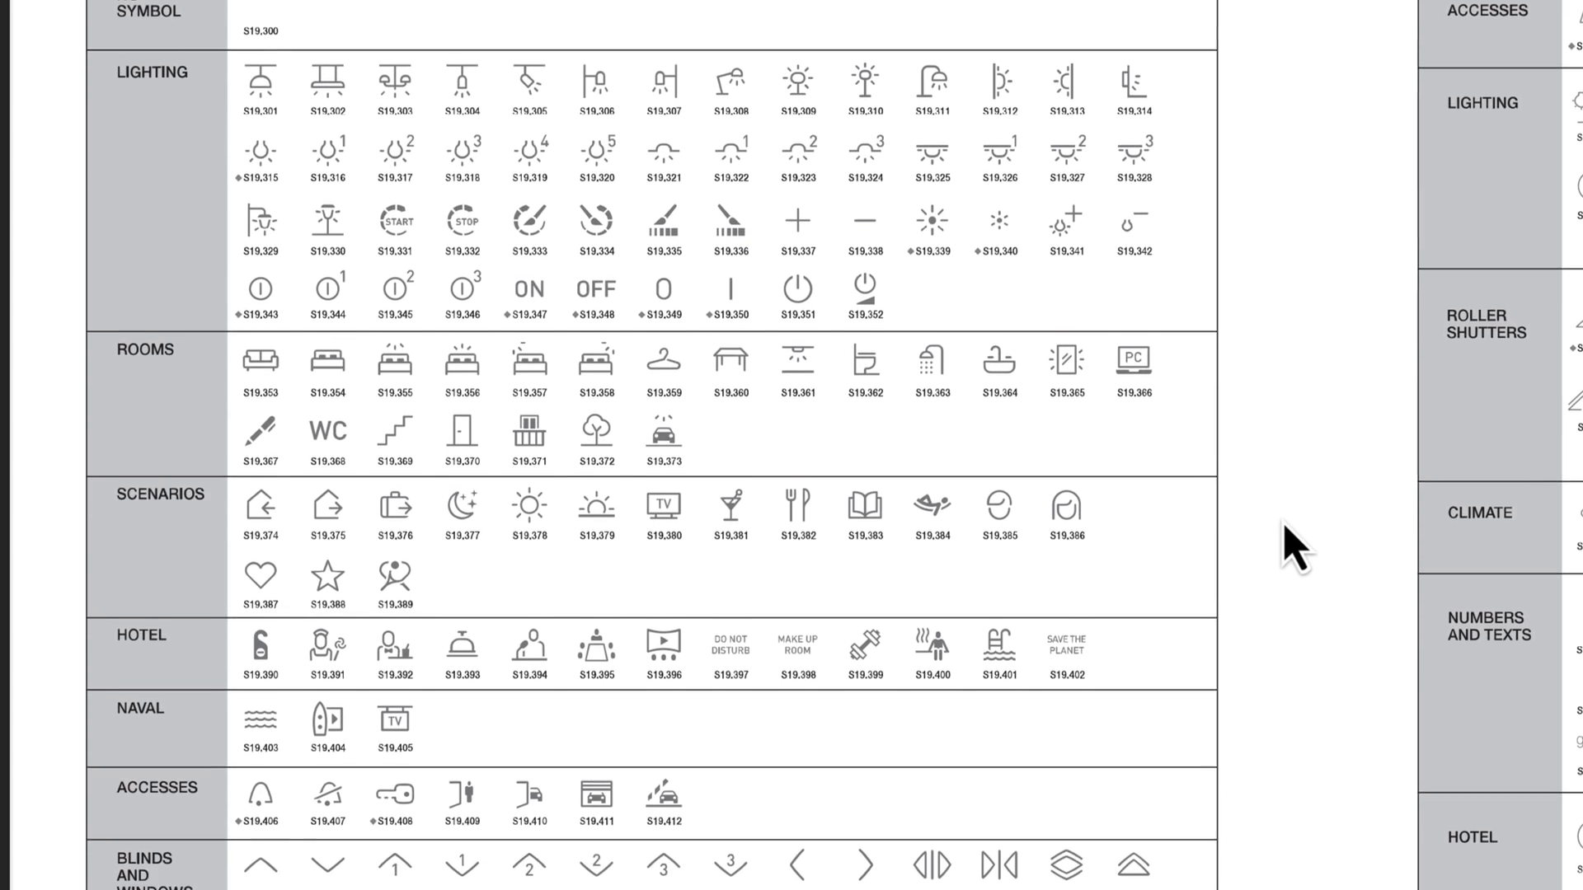
# Step: Scroll to the climate and number symbols, then save the Vimar workbook
pyautogui.moveTo(1294, 467); pyautogui.dragTo(1294, 142)
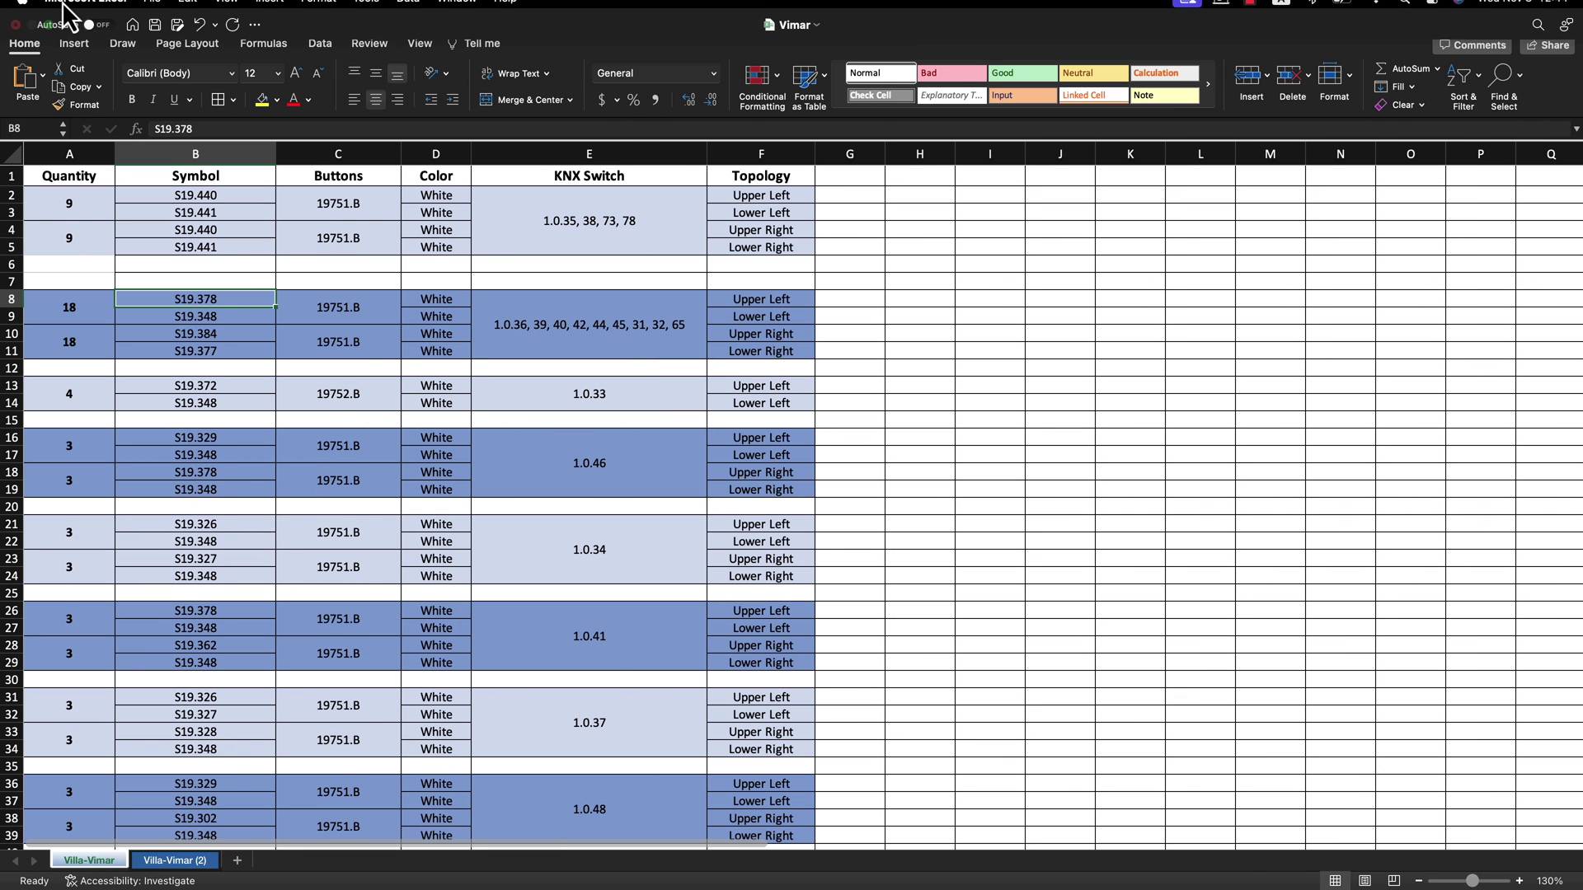
pyautogui.click(152, 10)
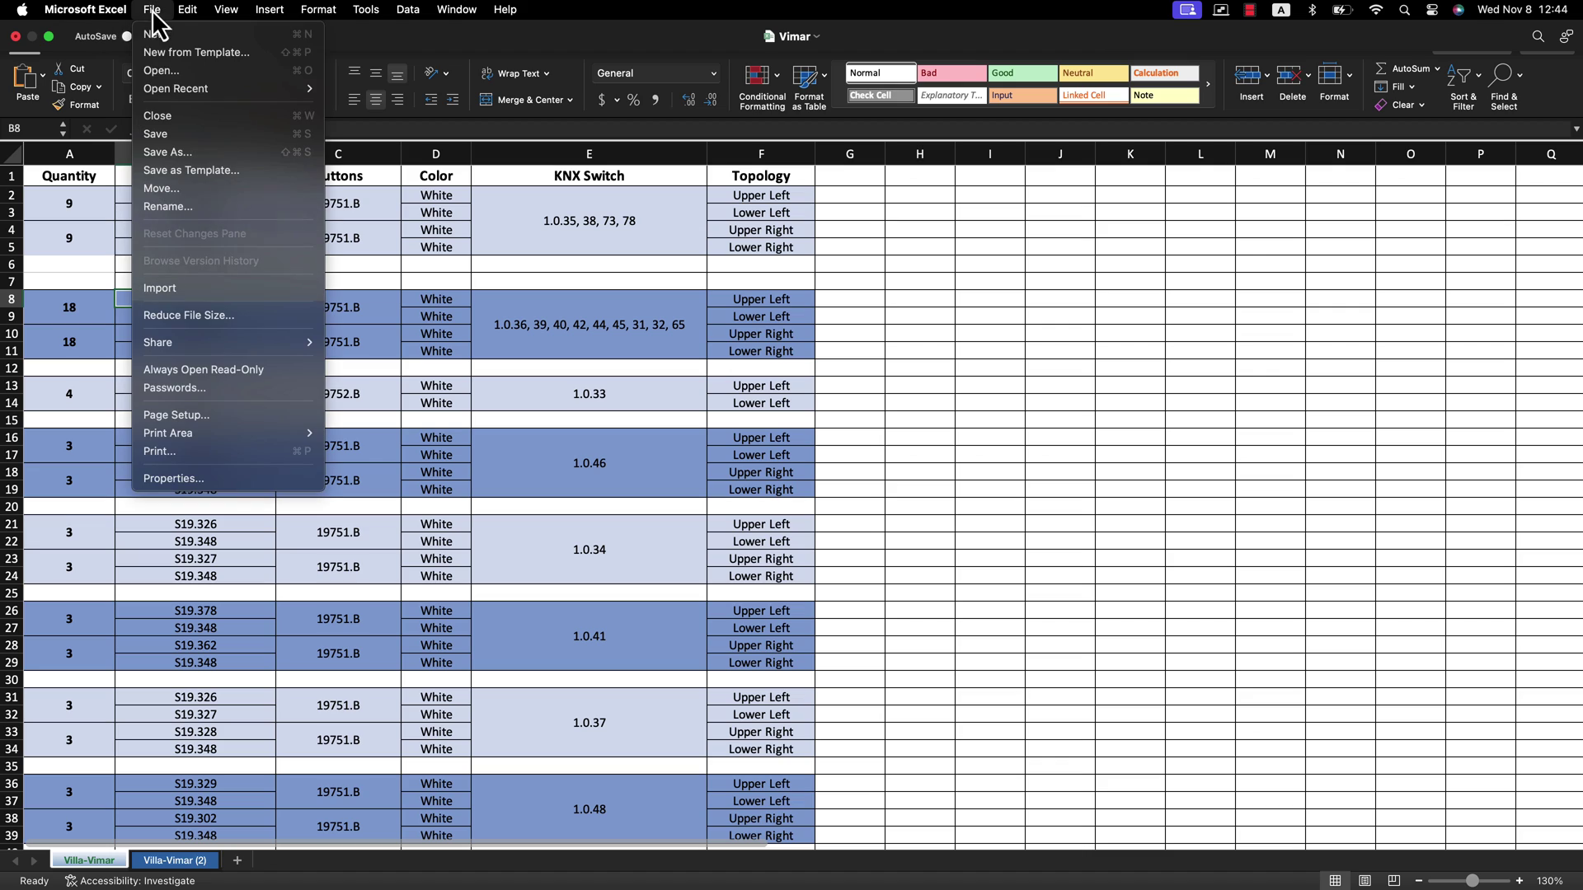
pyautogui.click(156, 135)
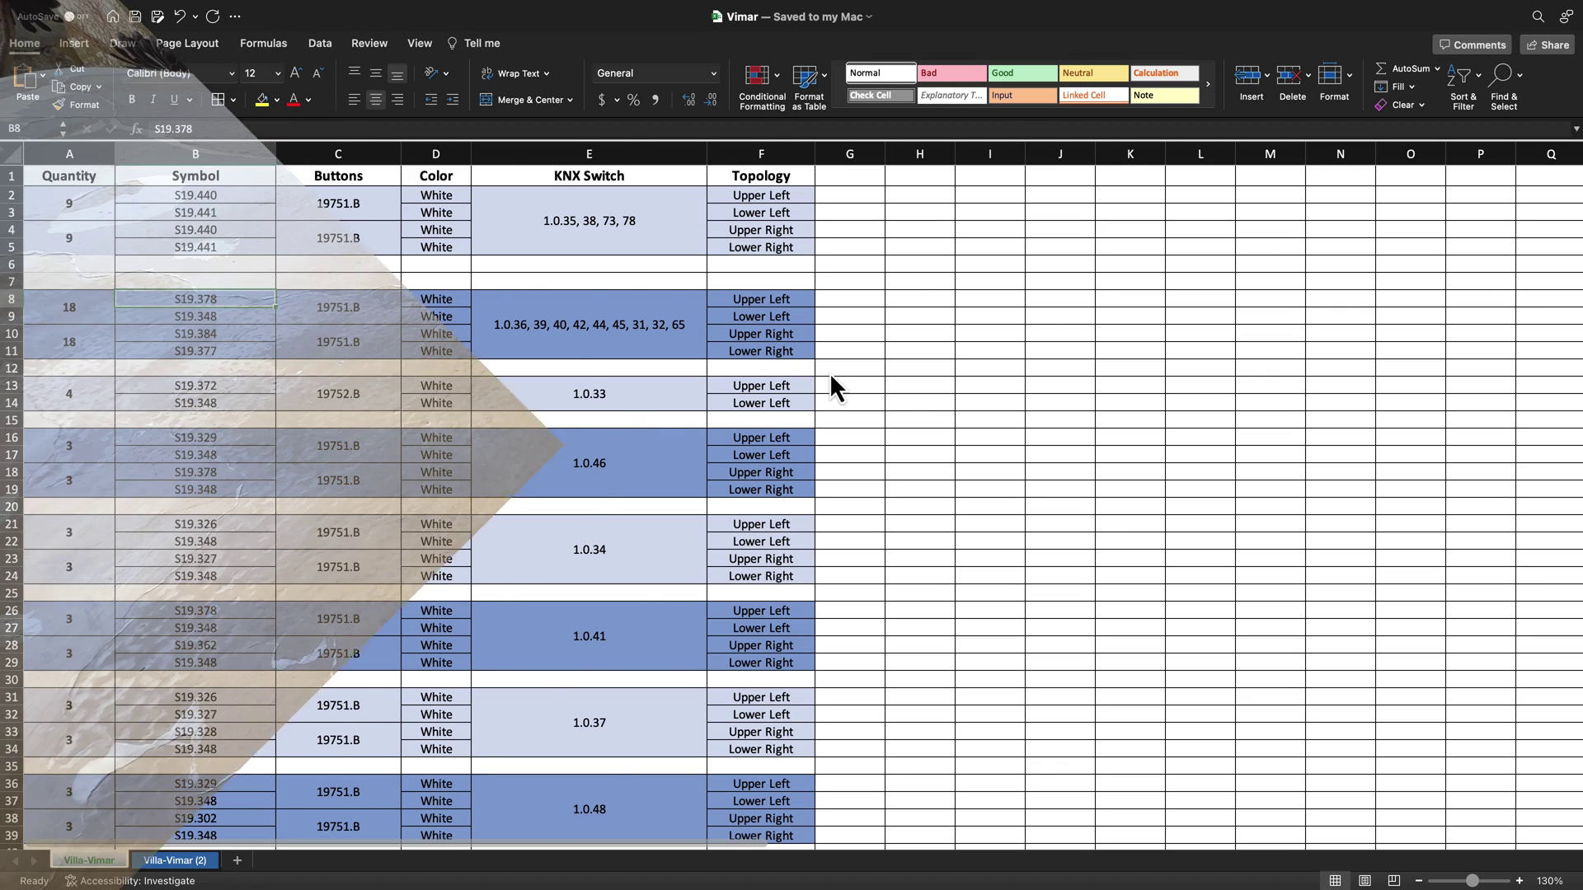